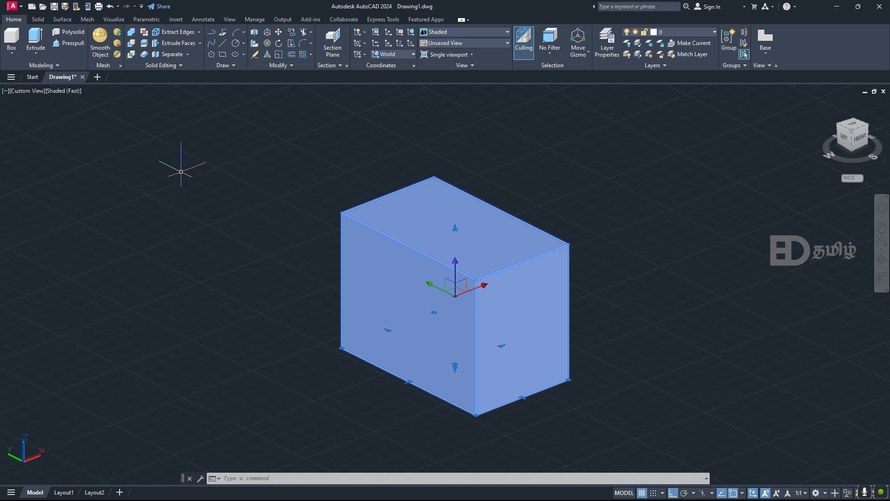
- Change the viewport's visual style to 2D Wireframe and then to Realistic
click(60, 94)
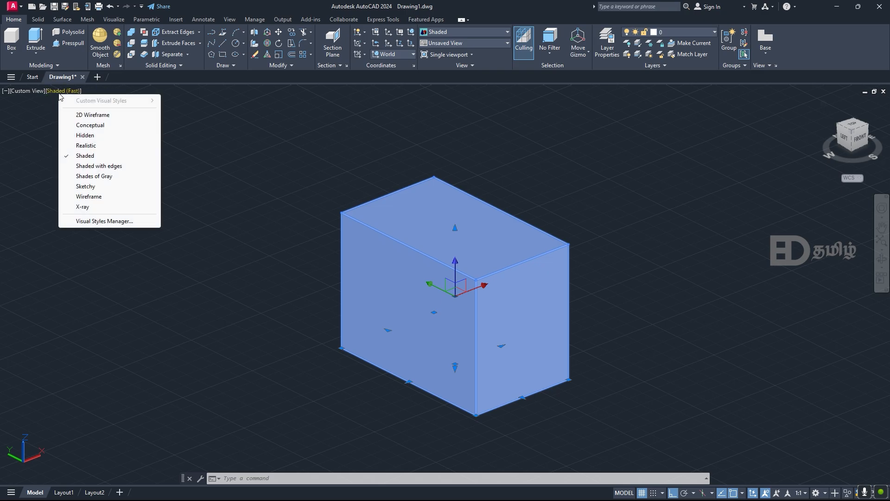
click(92, 114)
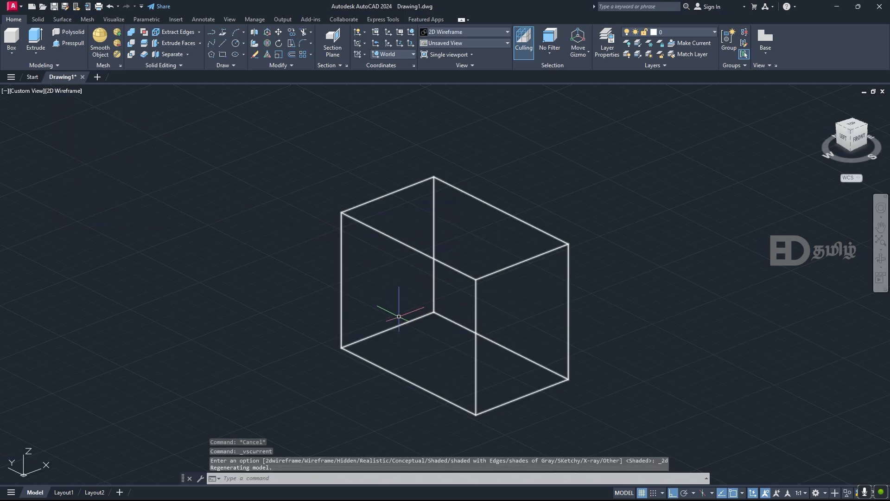
click(63, 92)
click(100, 145)
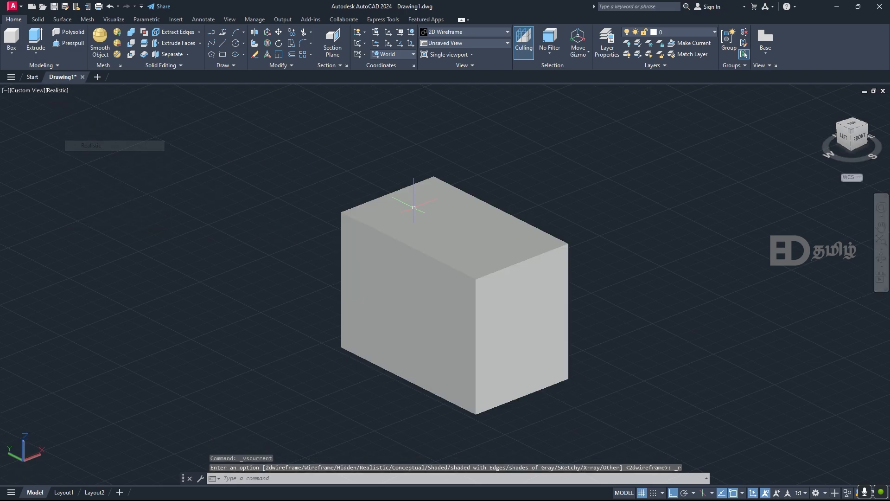
- Toggle Culling off and back on, selecting the box in both states to compare how its hidden edges are handled
click(542, 278)
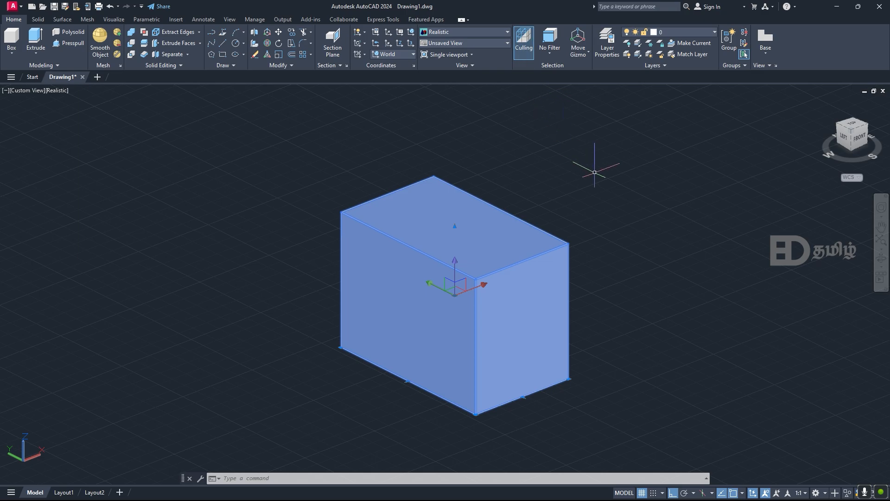
key(Escape)
click(523, 43)
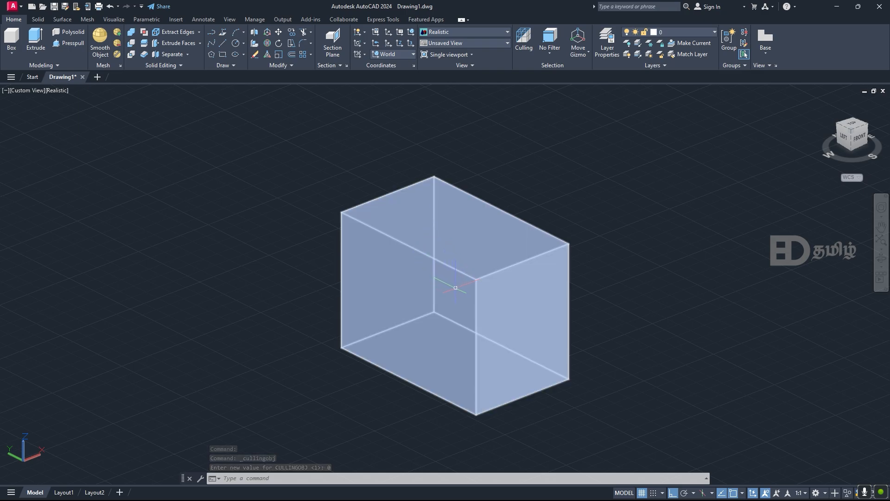
click(448, 284)
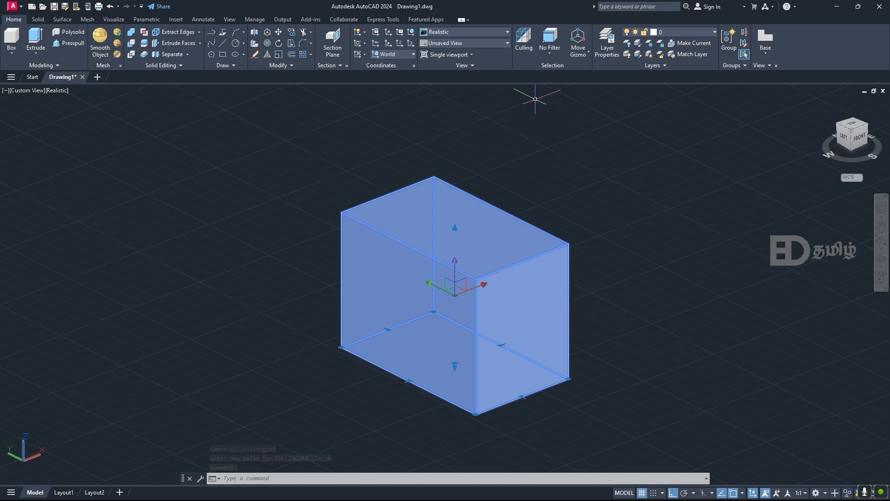
click(524, 48)
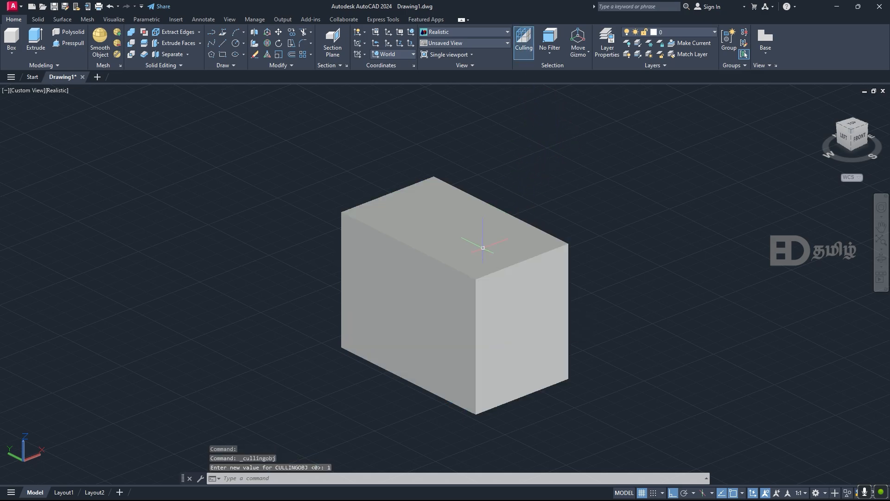
click(482, 248)
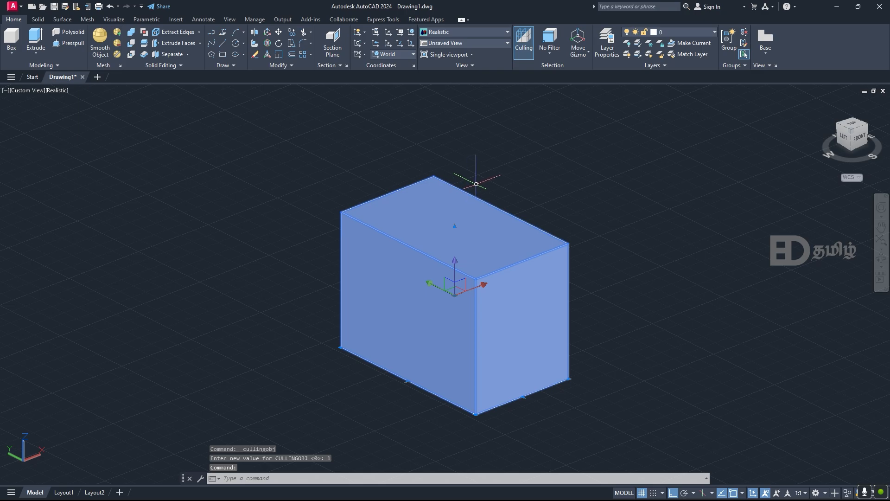
key(Escape)
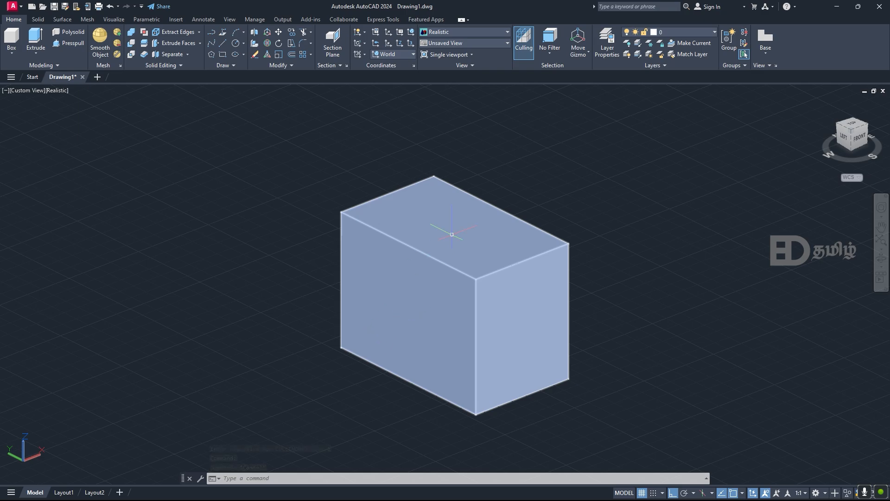
click(524, 43)
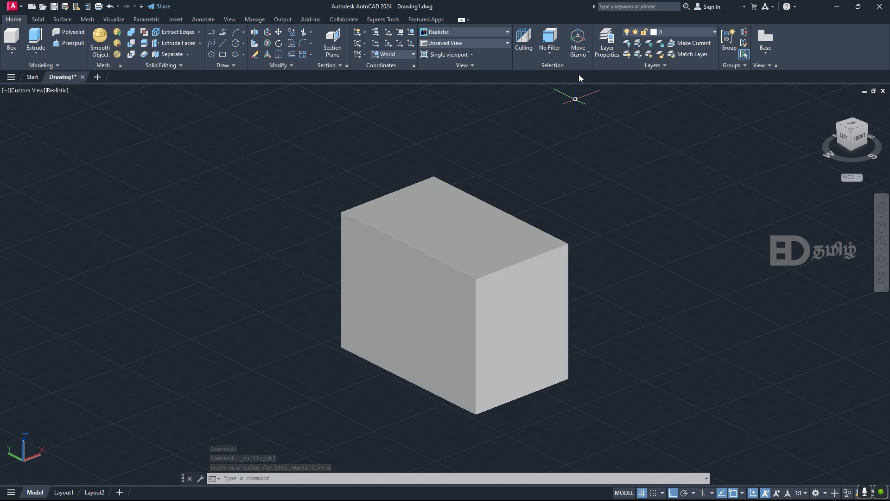
click(524, 42)
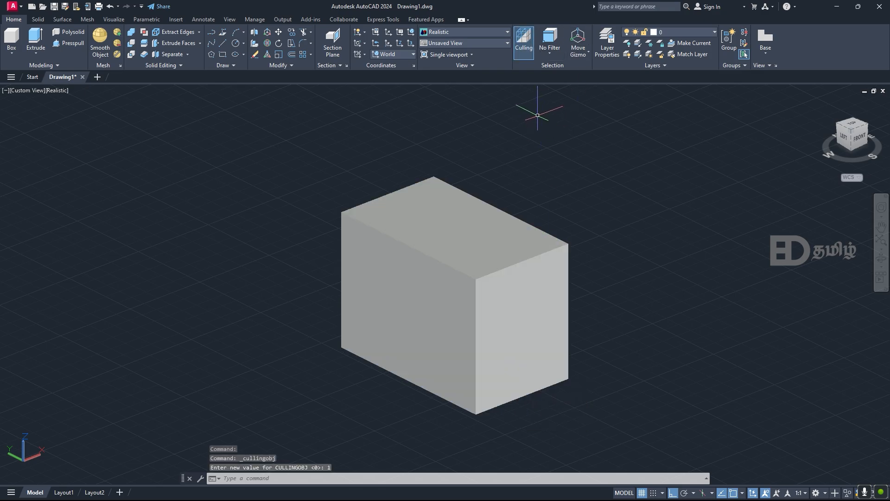
- Set the subobject selection filter to No Filter and try selecting the whole box
click(553, 55)
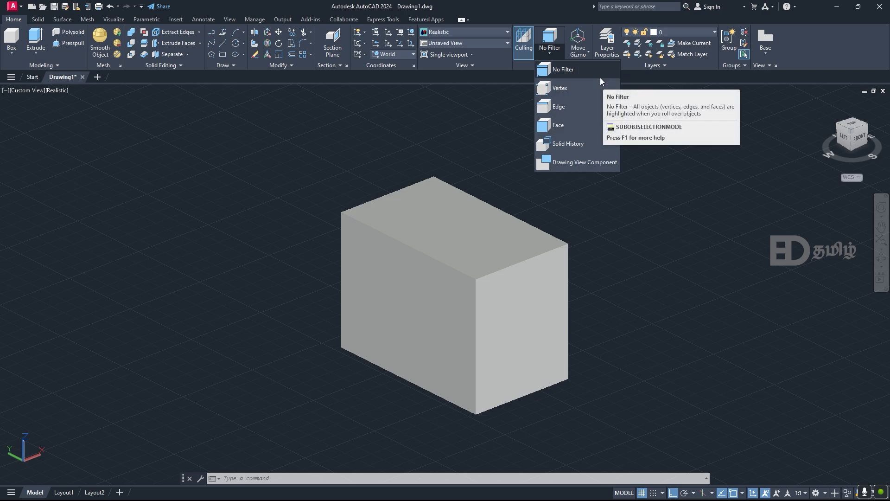
click(565, 72)
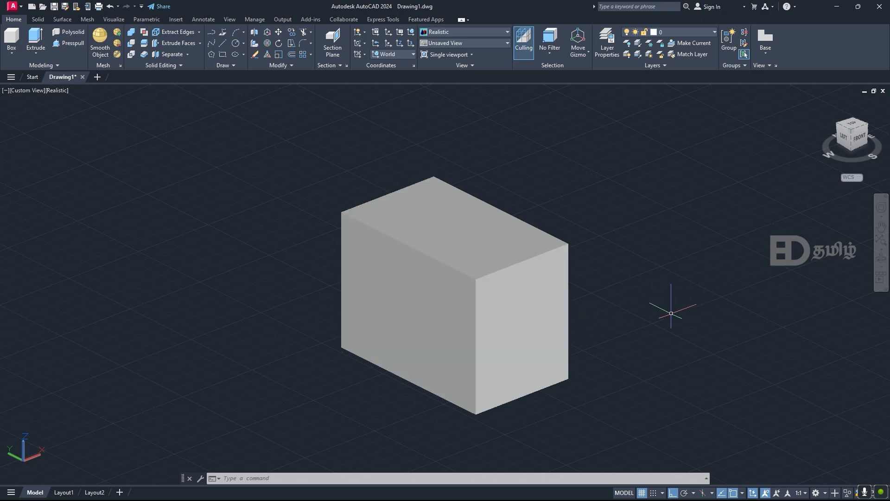
key(Return)
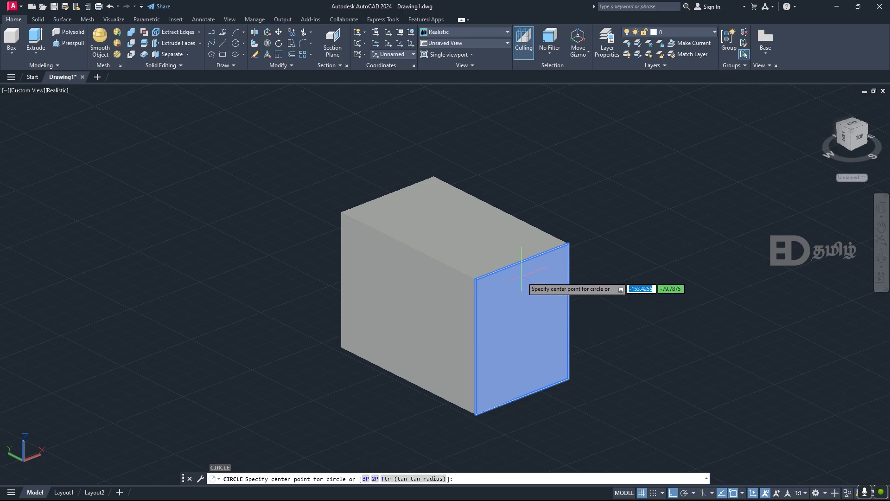
key(Escape)
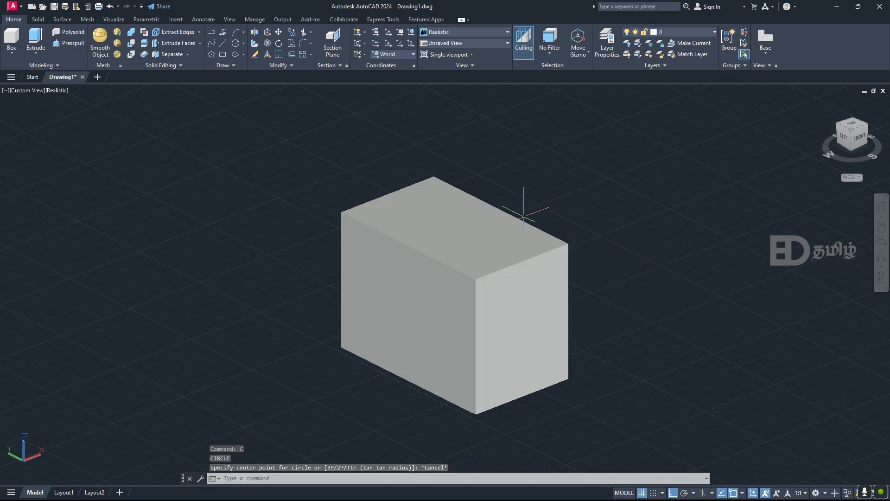
click(454, 246)
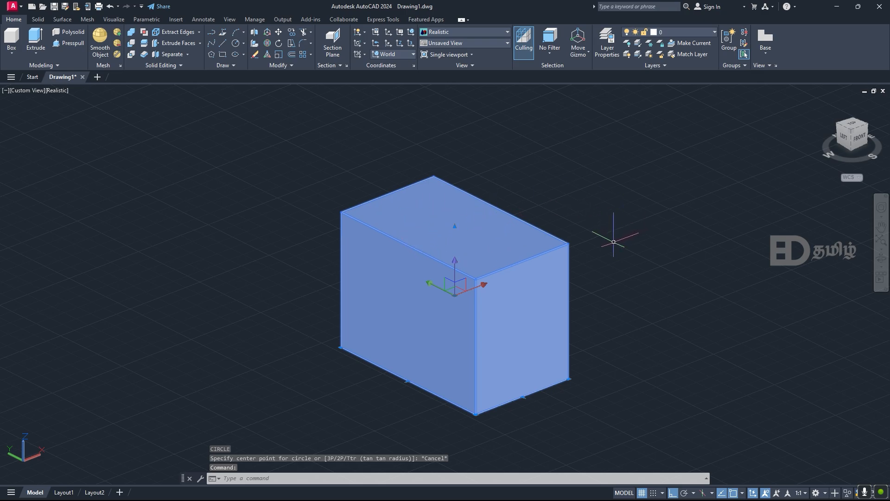
key(Escape)
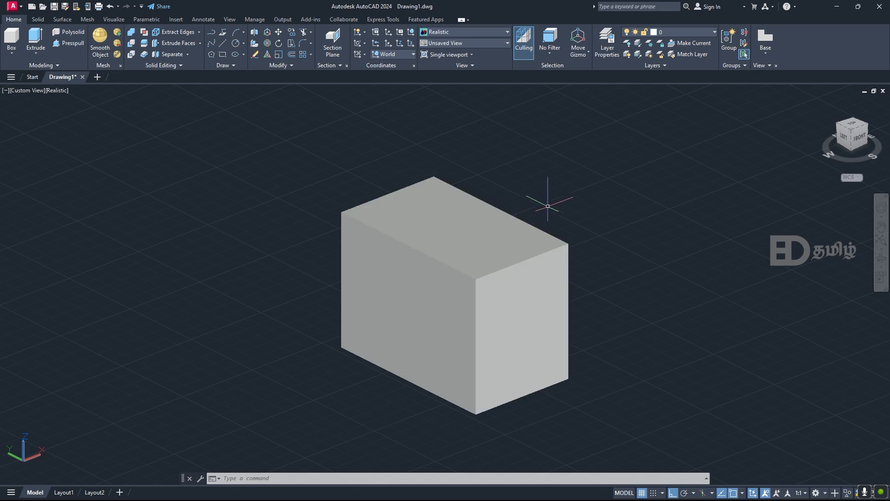
- Set the subobject selection filter to Vertex and try selecting the two upper corners of the box's front face
click(553, 55)
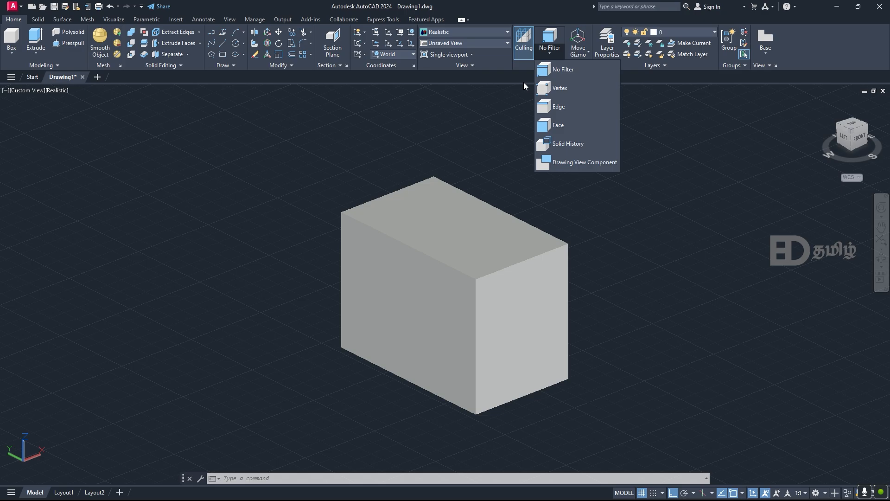
click(576, 87)
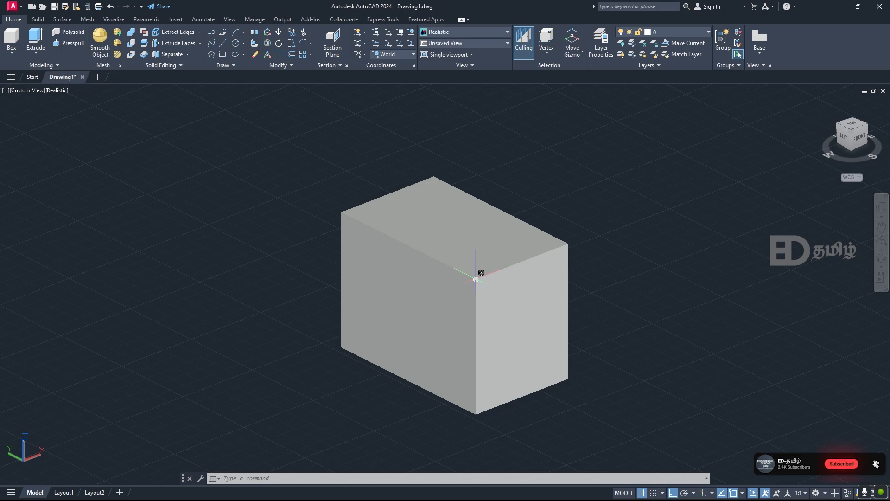
click(568, 243)
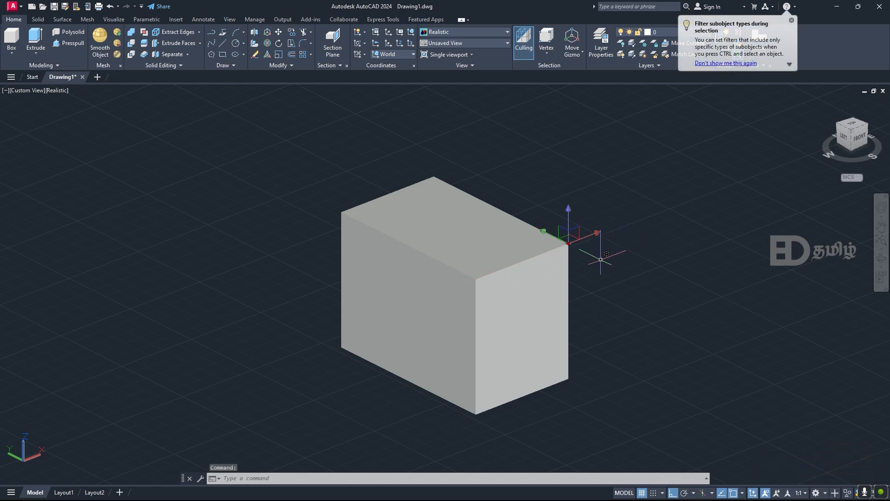
click(476, 279)
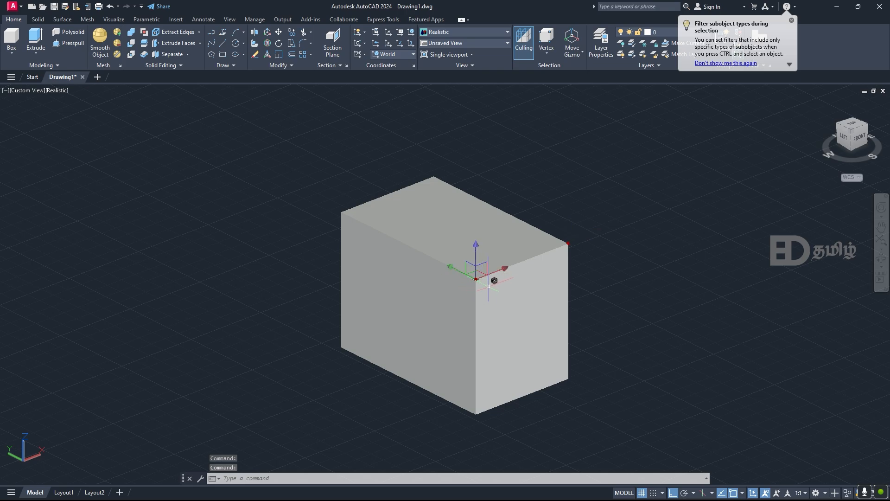
key(Escape)
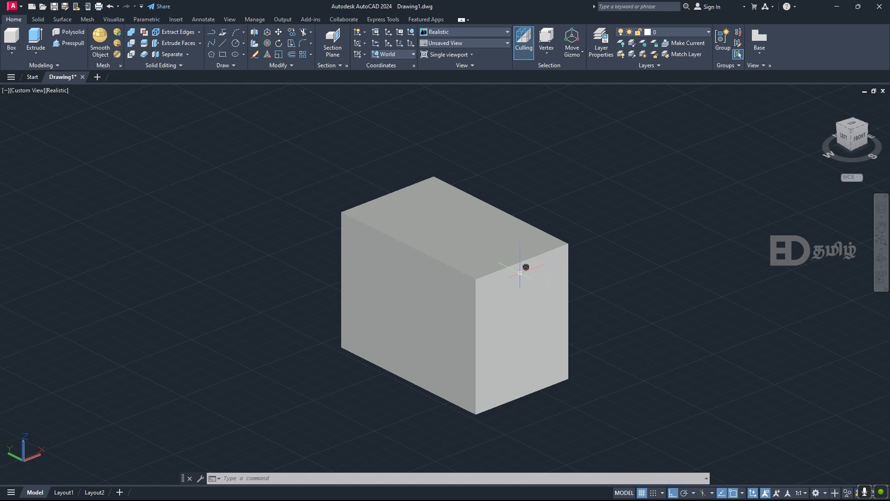
- Draw a second, tall and narrow solid box beside the existing one
middle_drag(600, 223, 418, 270)
click(7, 53)
click(442, 269)
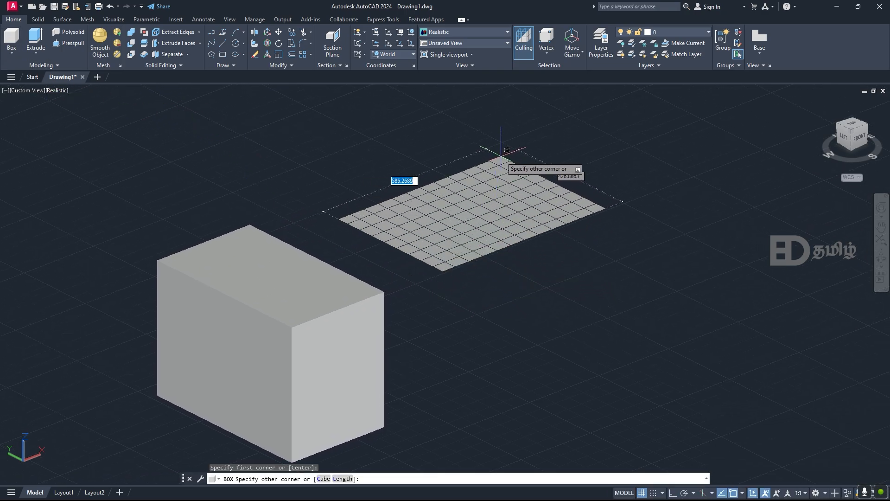
click(533, 297)
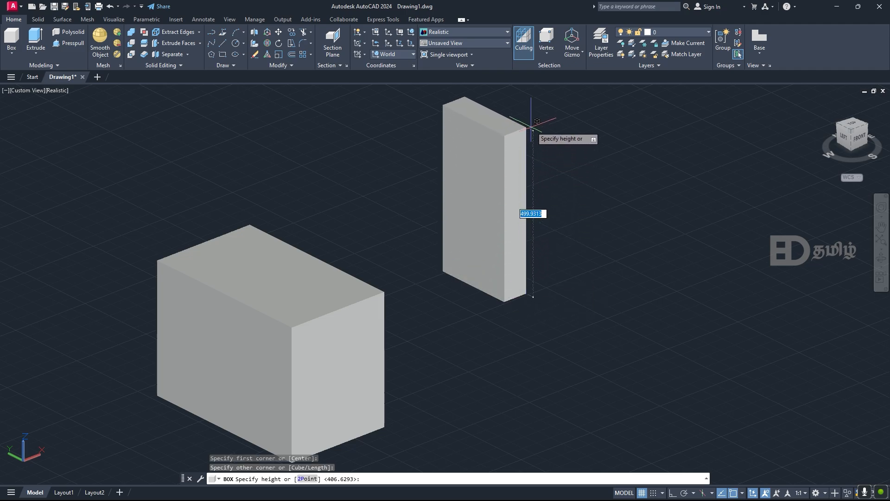
click(531, 107)
- Move the upper and lower vertices of the first box's nearest vertical edge straight up along Z
middle_drag(403, 367, 467, 291)
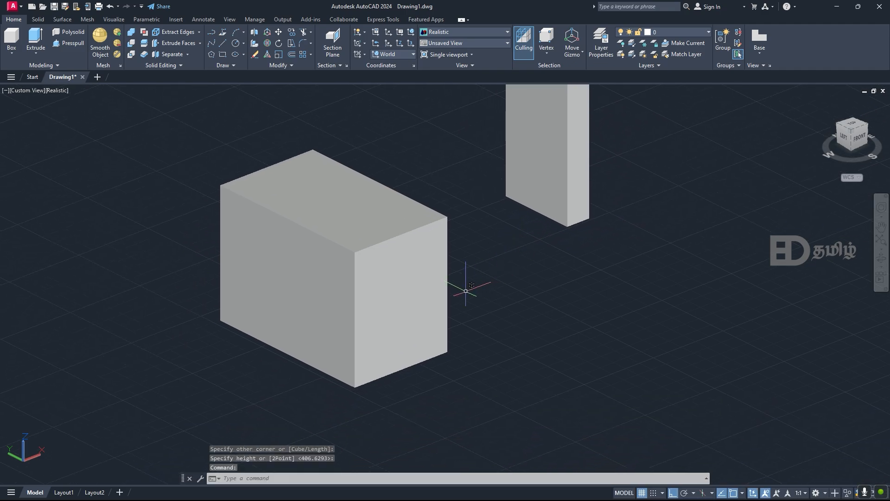
click(367, 259)
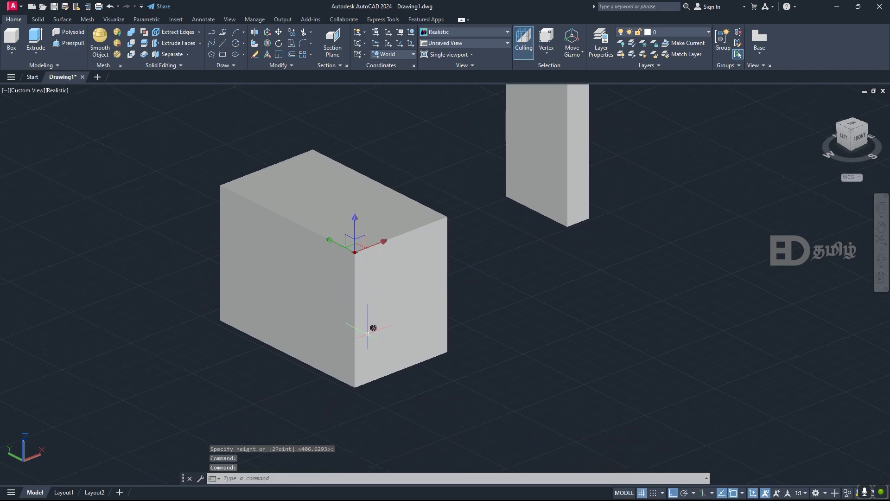
click(355, 387)
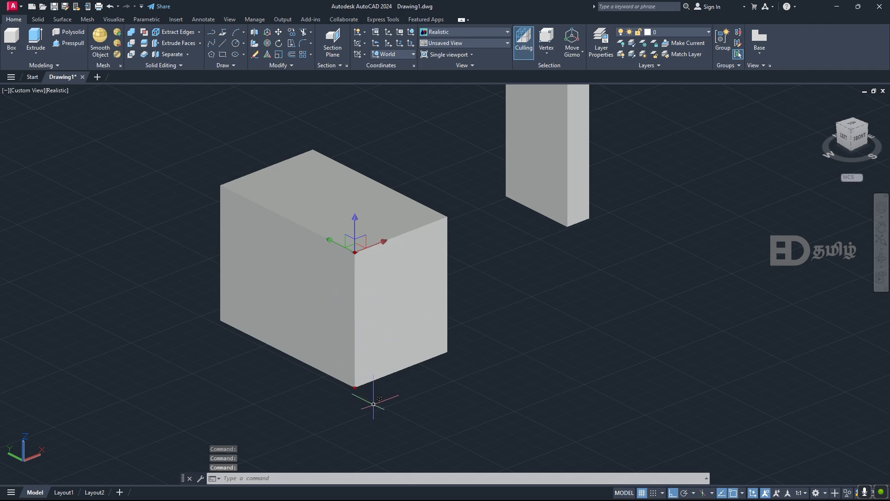
text(M)
key(Return)
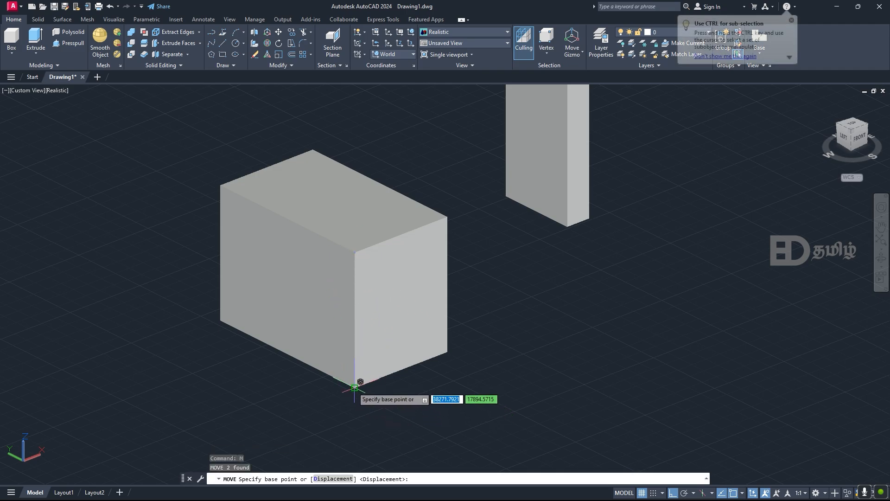
click(355, 388)
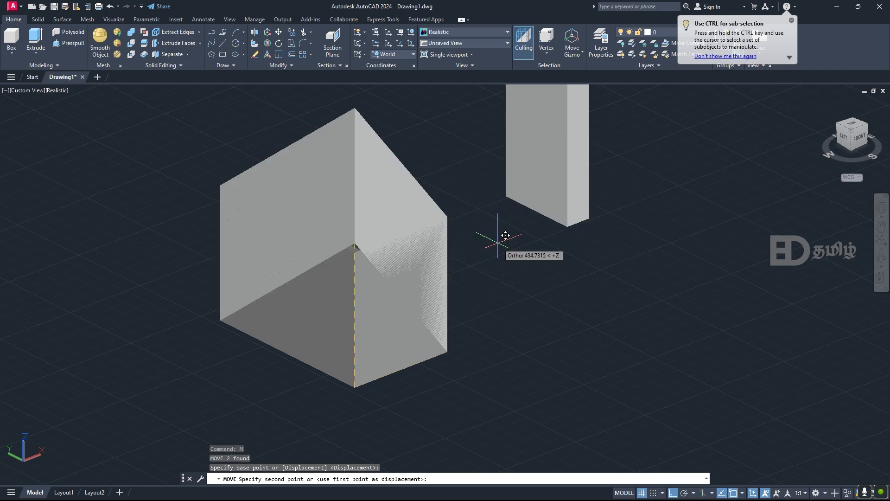
scroll(349, 290, down, 4)
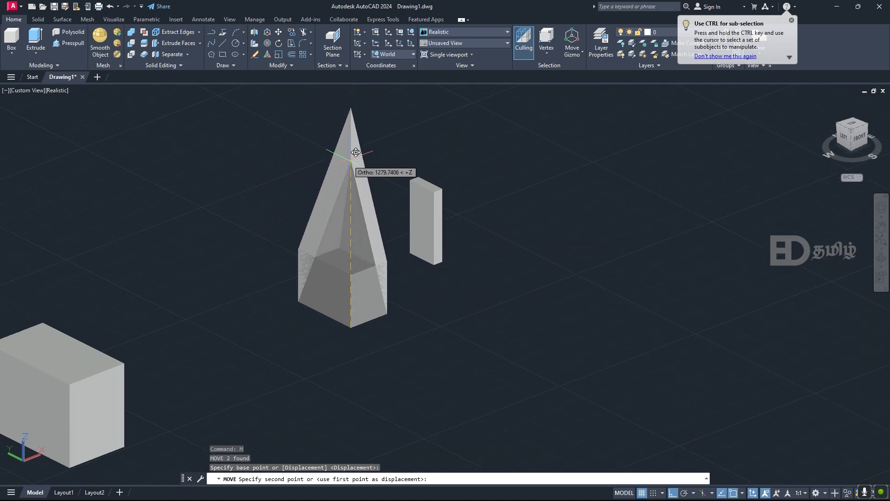
click(358, 200)
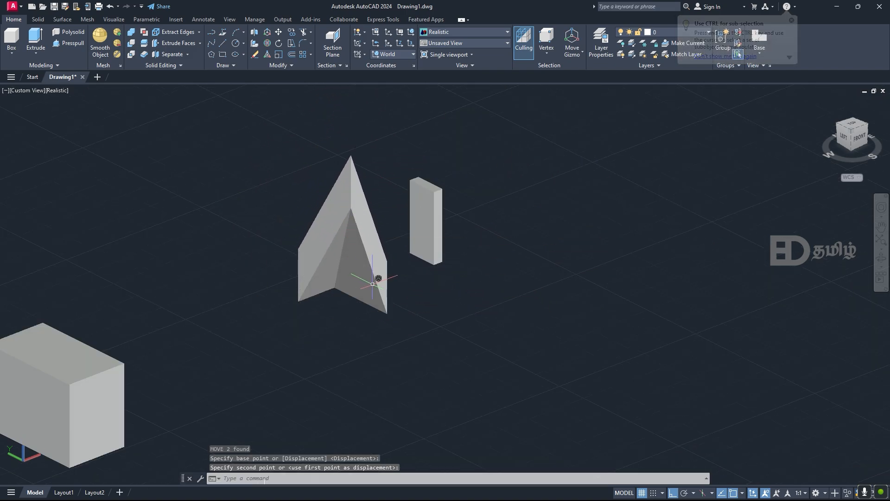
- Undo the vertex move that deformed the first box
shift+middle_drag(390, 284, 456, 300)
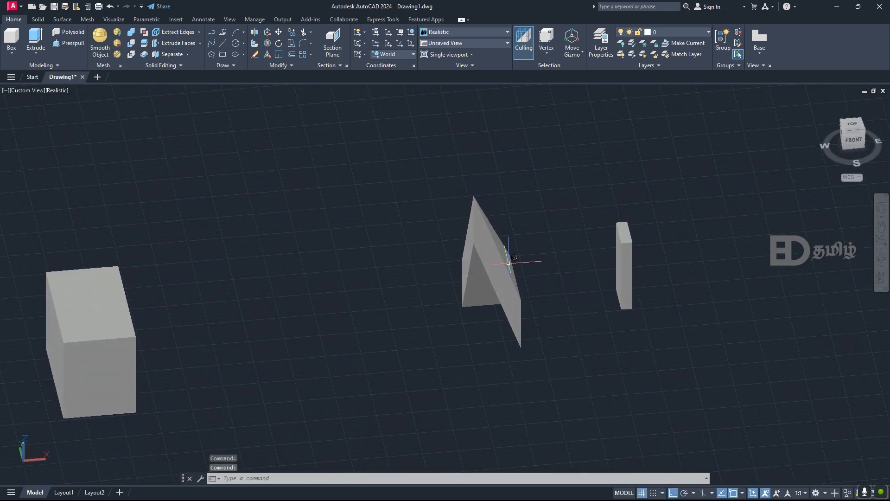
middle_drag(483, 294, 424, 326)
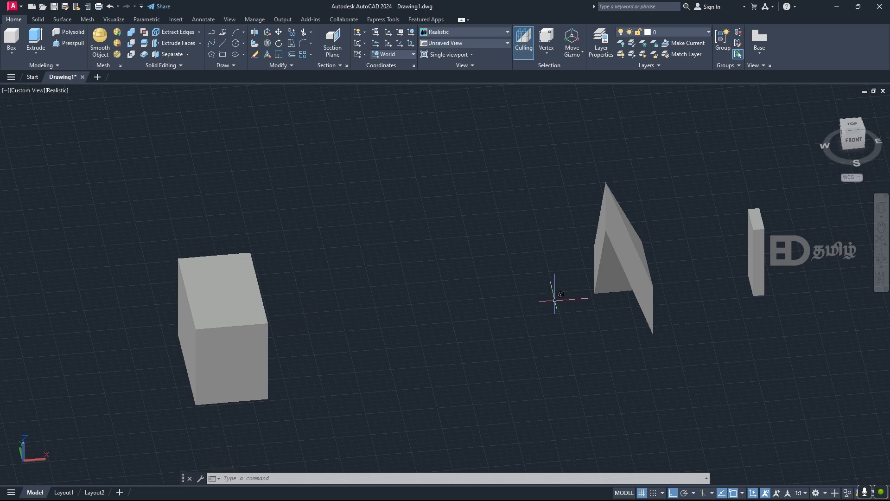
middle_drag(669, 286, 413, 332)
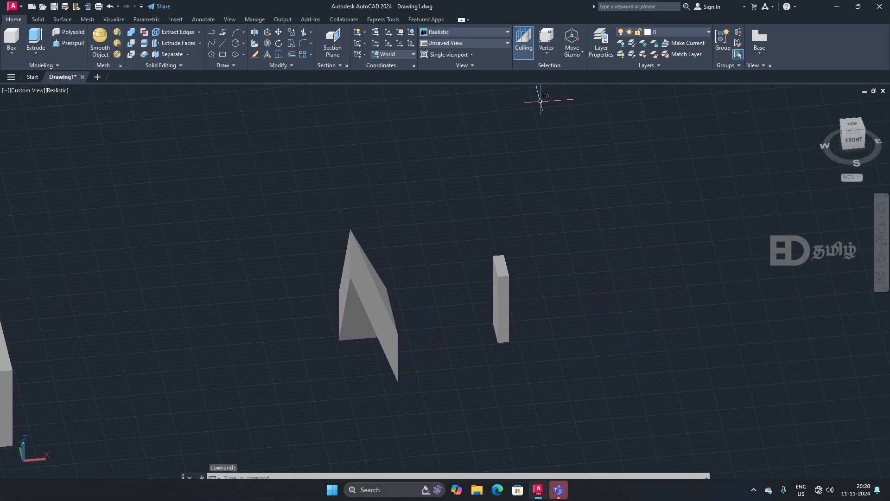
click(547, 50)
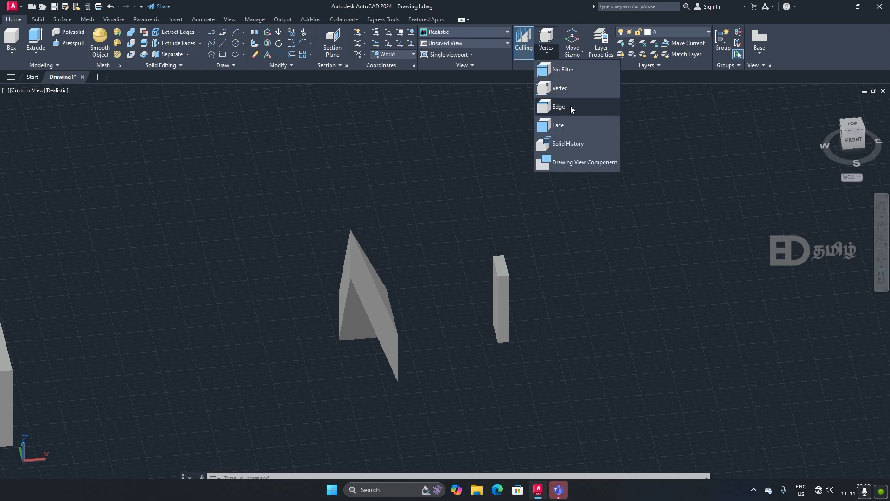
click(480, 175)
key(ctrl+z)
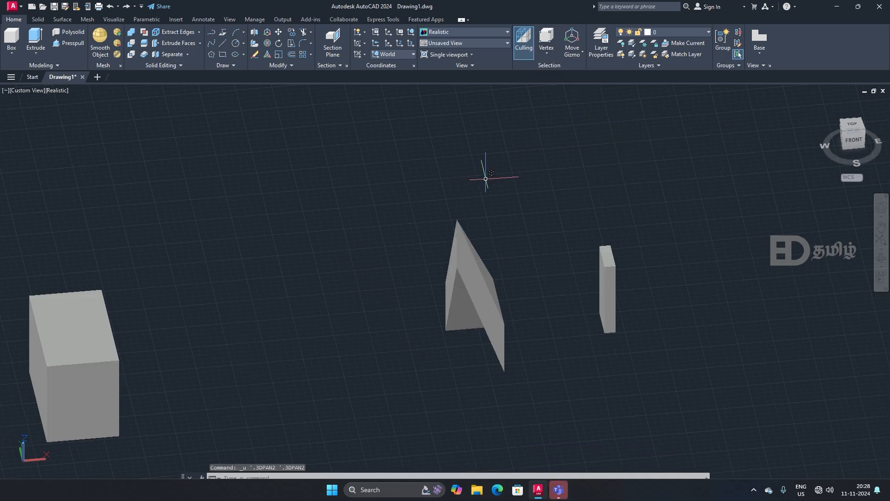
key(ctrl+z)
key(ctrl+z)
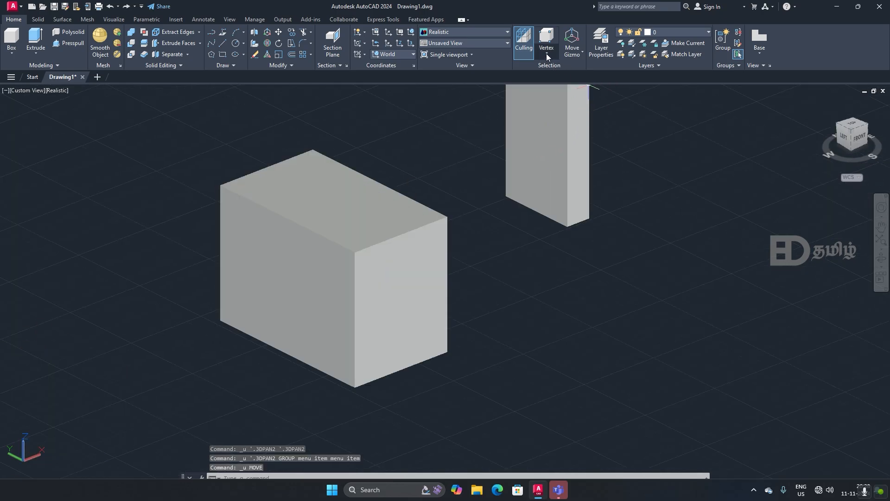
- Set the subobject selection filter to Edge and select the front and both long edges of the first box's top face
click(547, 57)
click(556, 107)
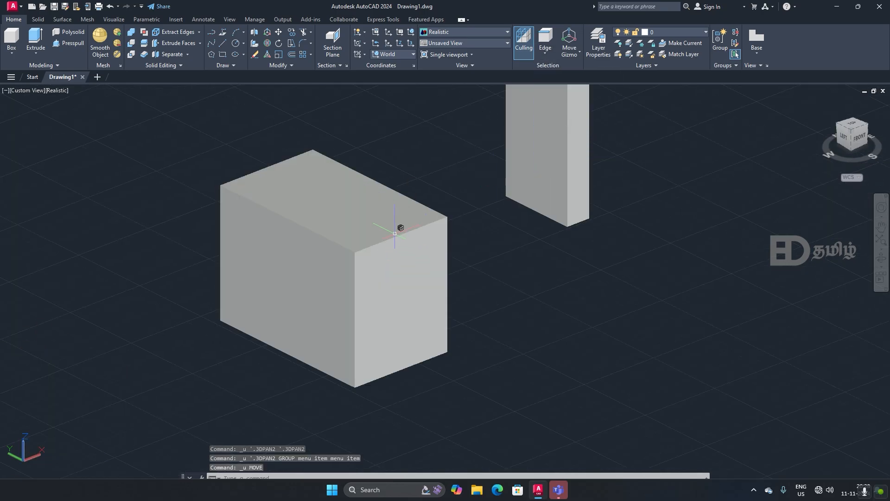
scroll(395, 233, up, 5)
click(403, 241)
scroll(382, 263, down, 4)
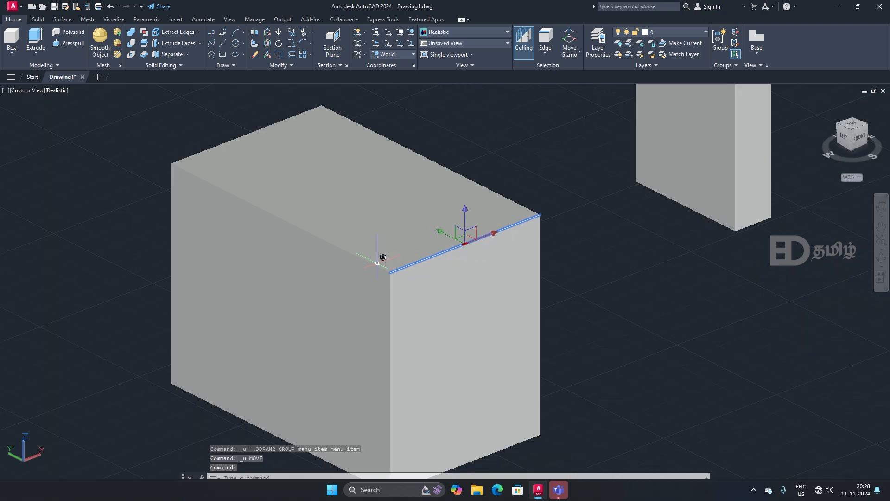
click(382, 264)
click(460, 175)
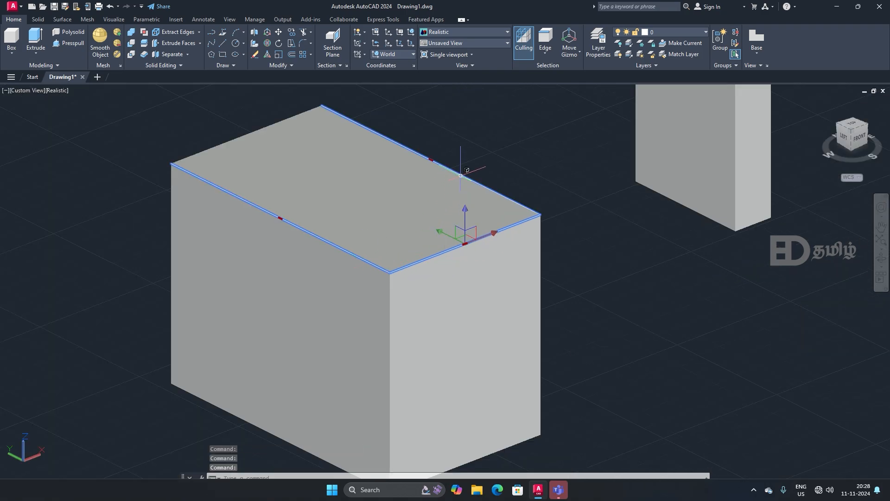
- Window-select all edges of the first box and clear the selection
scroll(461, 176, down, 4)
click(334, 155)
click(493, 295)
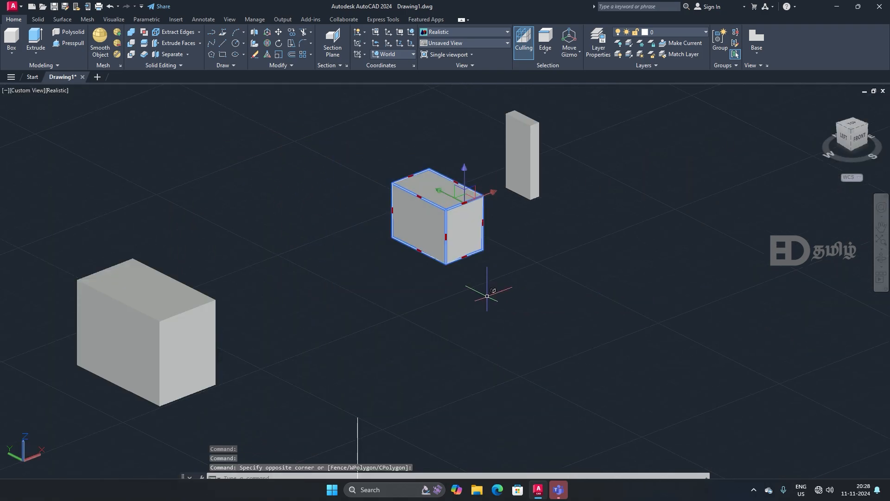
scroll(493, 259, up, 3)
key(Escape)
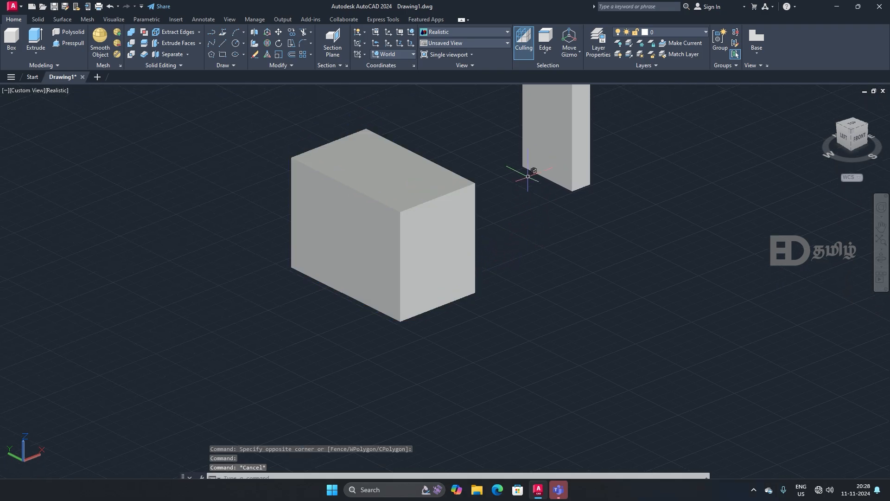
- Set the subobject selection filter to Face, select the first box's three visible faces and clear the selection
click(546, 56)
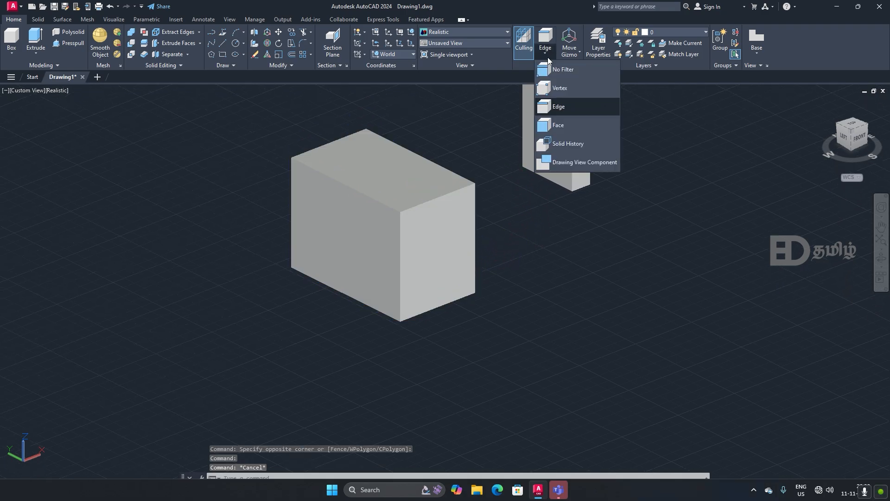
click(558, 125)
click(398, 176)
click(350, 222)
click(419, 234)
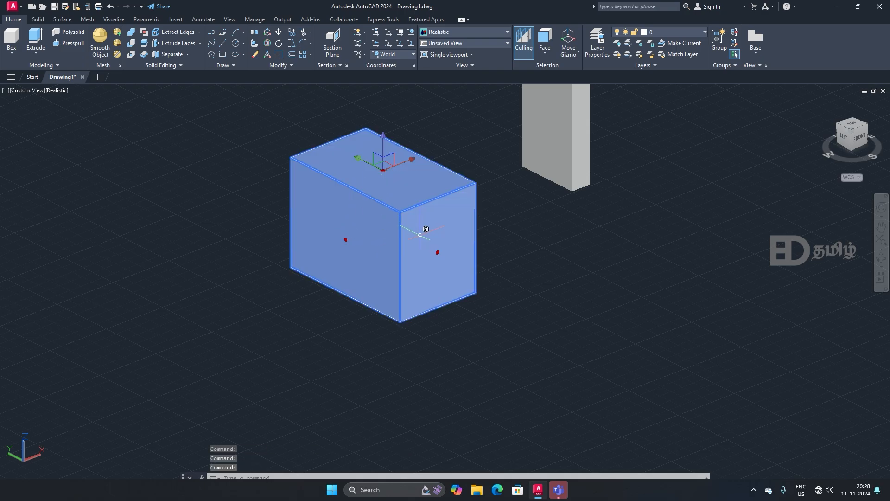
key(Escape)
- Set the subobject selection filter to No Filter, select the first box as a whole object and deselect it
click(547, 53)
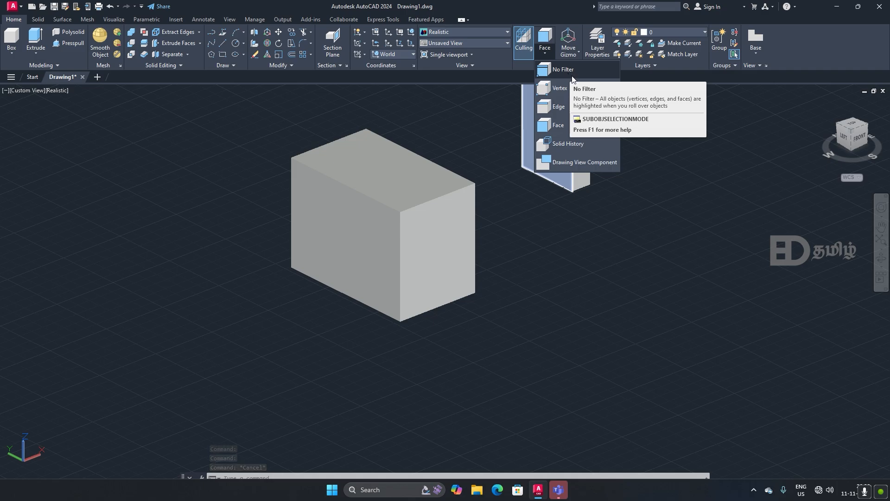
click(563, 69)
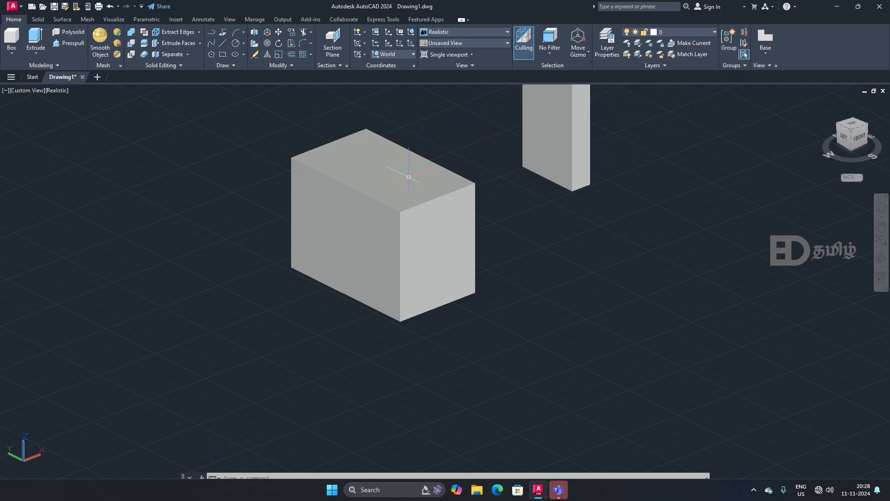
click(427, 164)
key(Escape)
key(Escape)
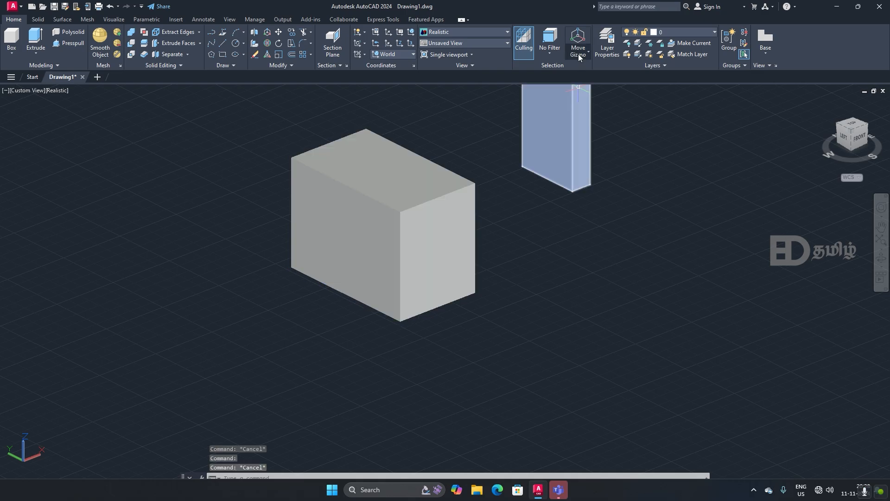
- Switch the subobject filter back to Face and try selecting the top and both visible side faces of the first box
click(560, 51)
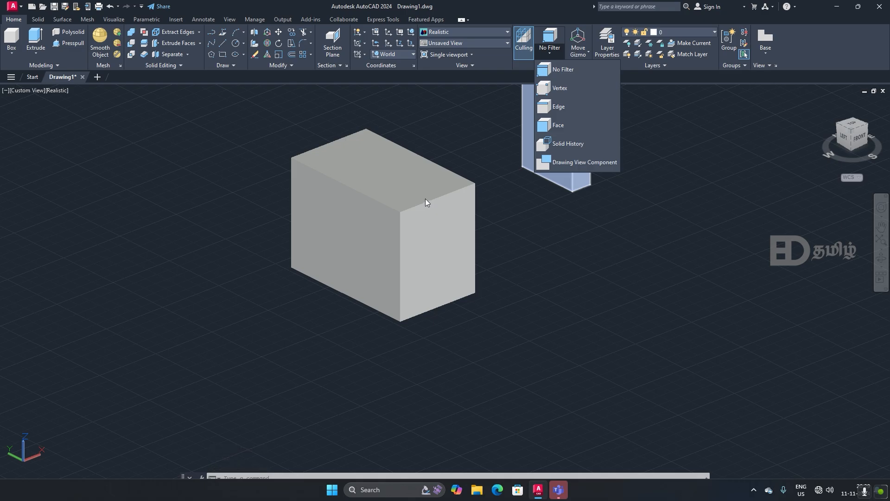
click(563, 126)
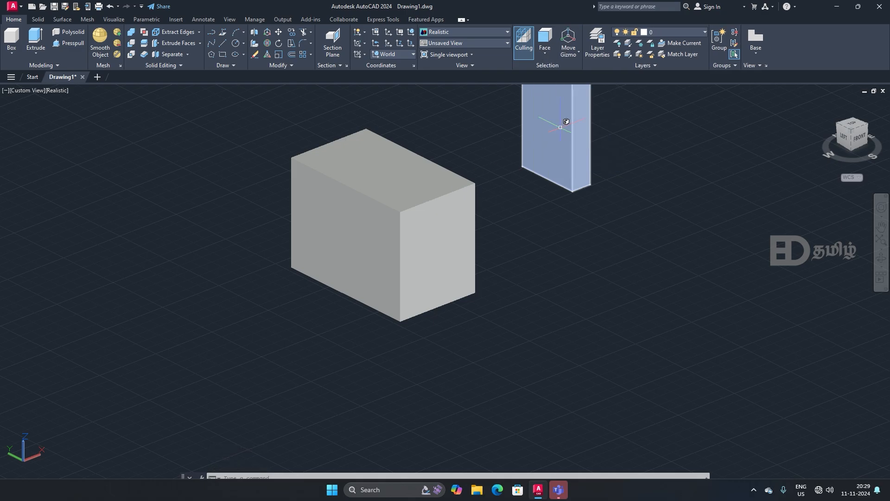
click(398, 169)
click(368, 220)
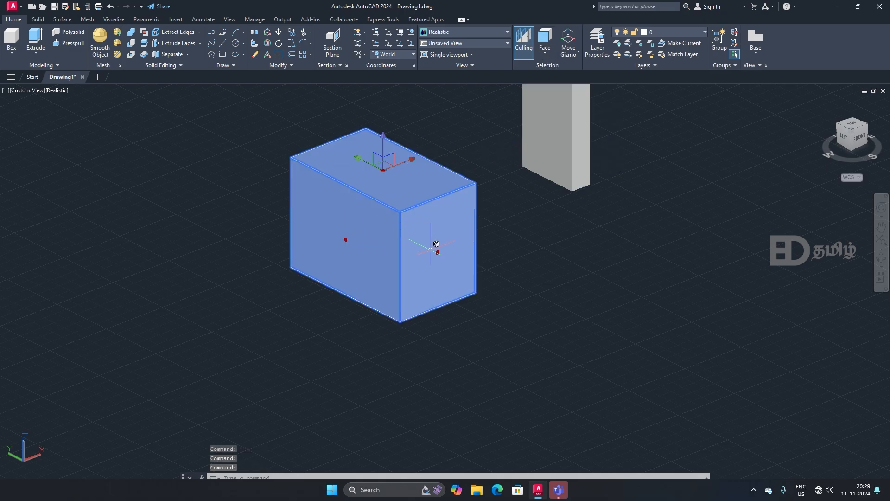
key(Escape)
- With the subobject filter reset to No Filter, move the whole first box along the X axis using the Move gizmo
click(546, 54)
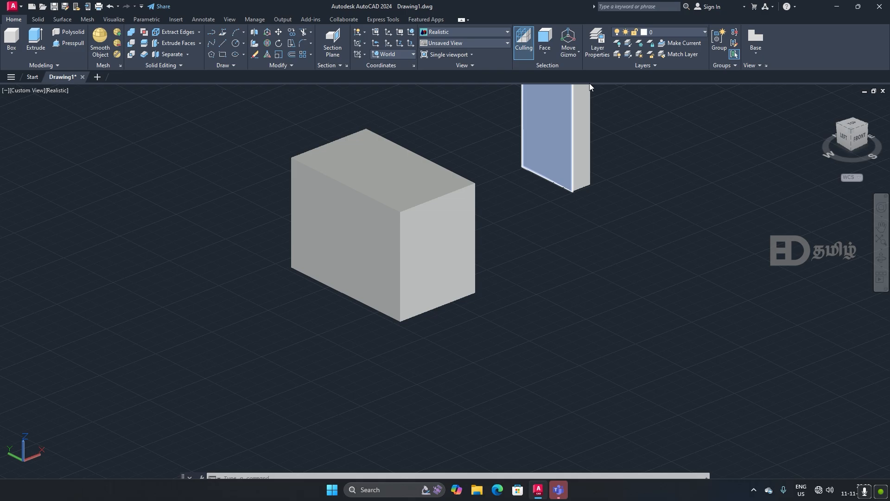
click(39, 54)
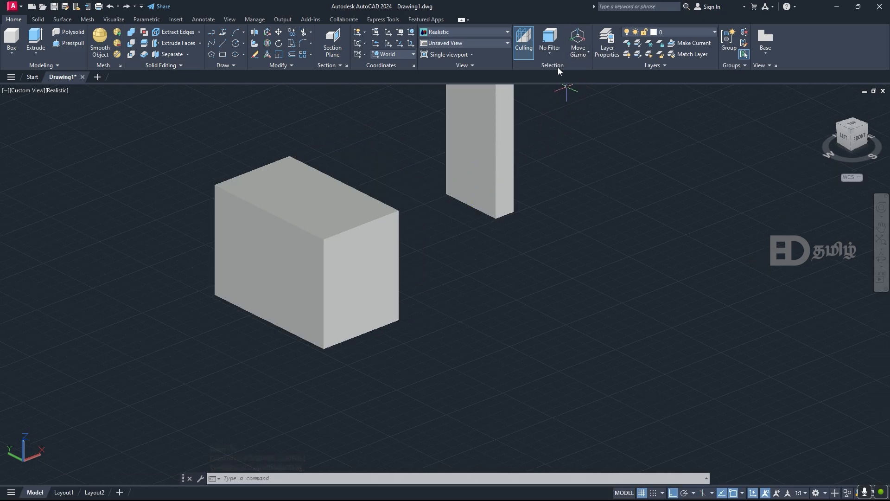
click(585, 52)
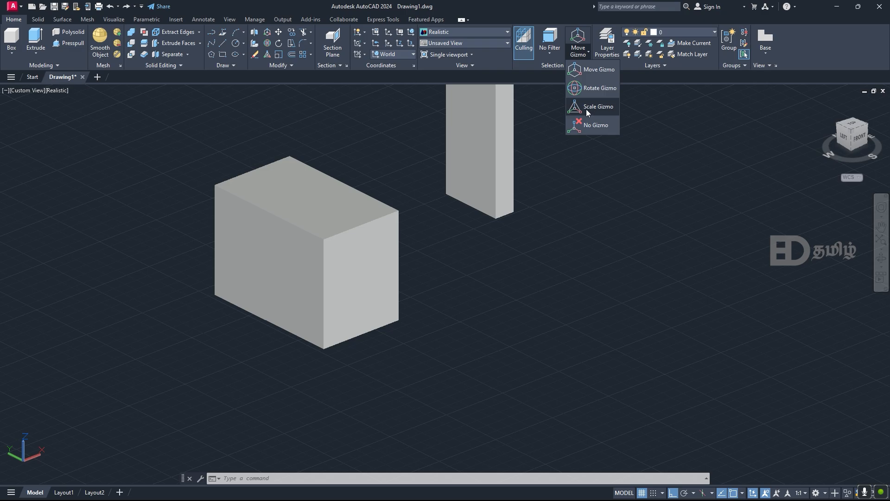
click(591, 71)
click(367, 289)
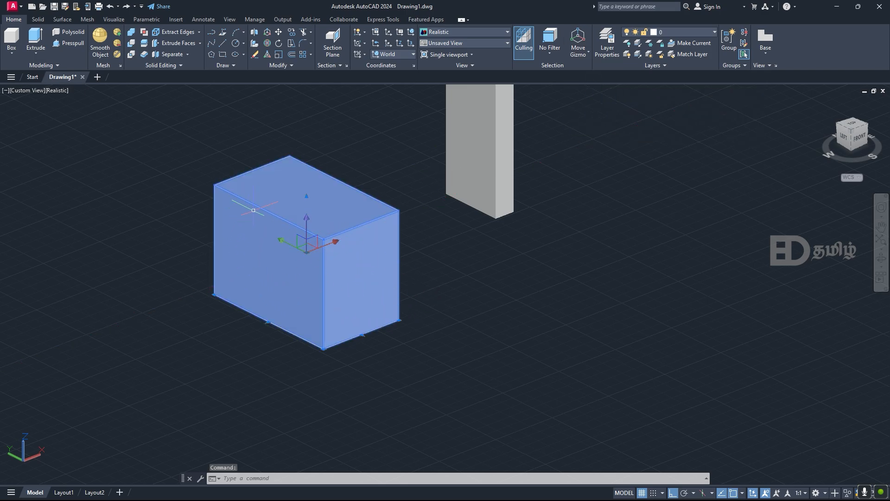
click(337, 243)
click(381, 227)
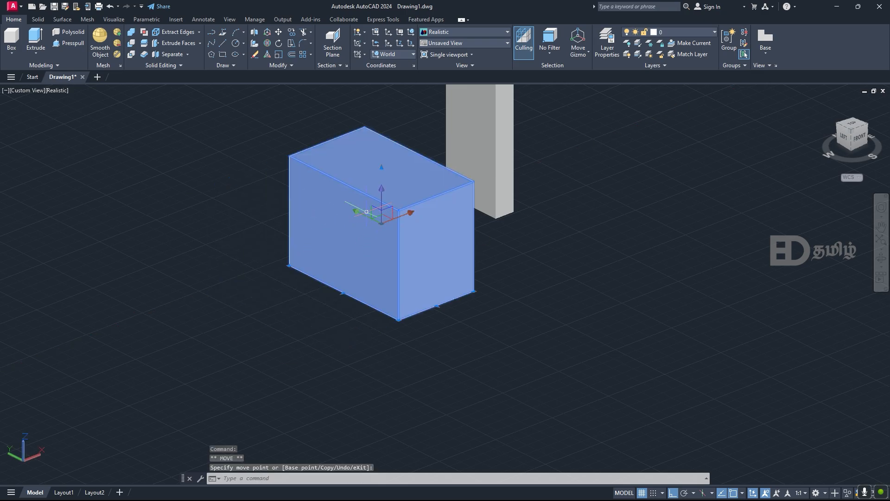
- Move the first box along the Y axis and slightly up along Z with the gizmo, then deselect it
click(358, 212)
click(240, 185)
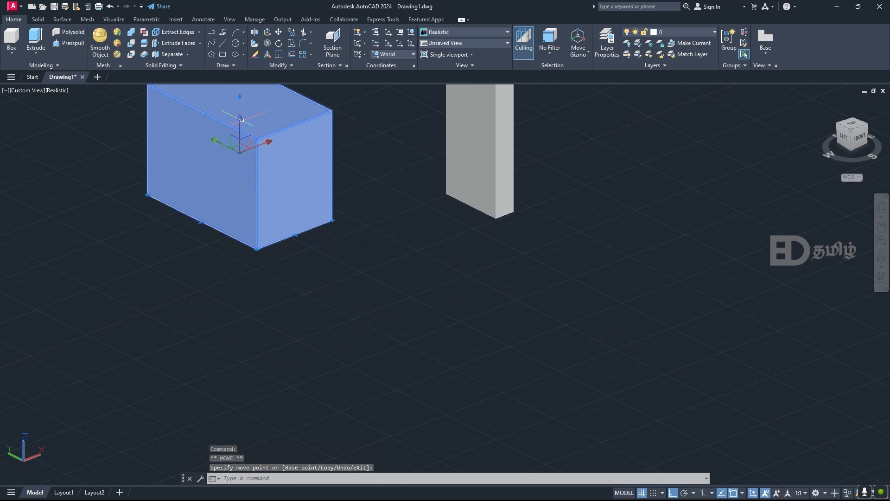
click(241, 131)
click(240, 119)
middle_drag(322, 224, 426, 341)
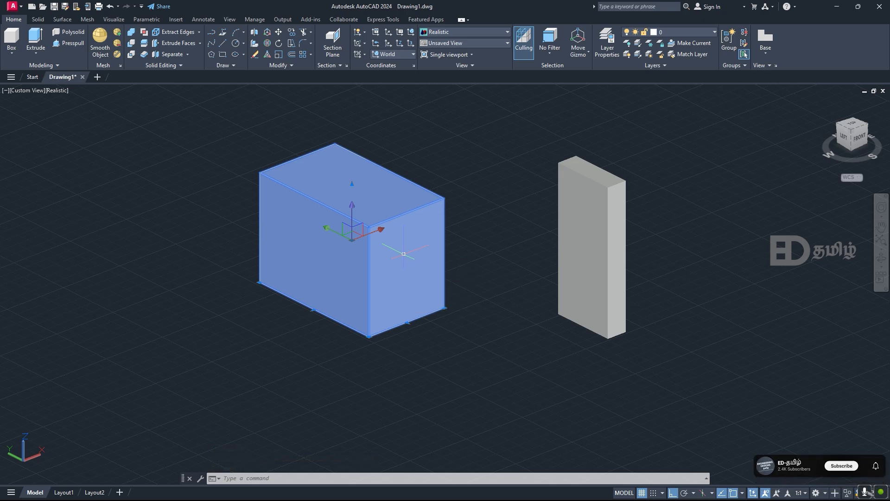
middle_drag(457, 247, 470, 296)
key(Escape)
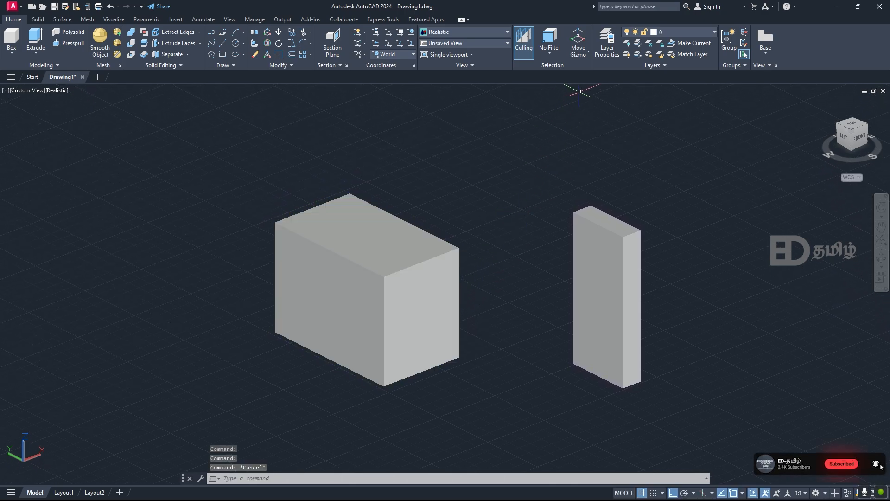
- Switch to the Rotate gizmo and try rotating the first box about the X axis with Ortho off
click(585, 54)
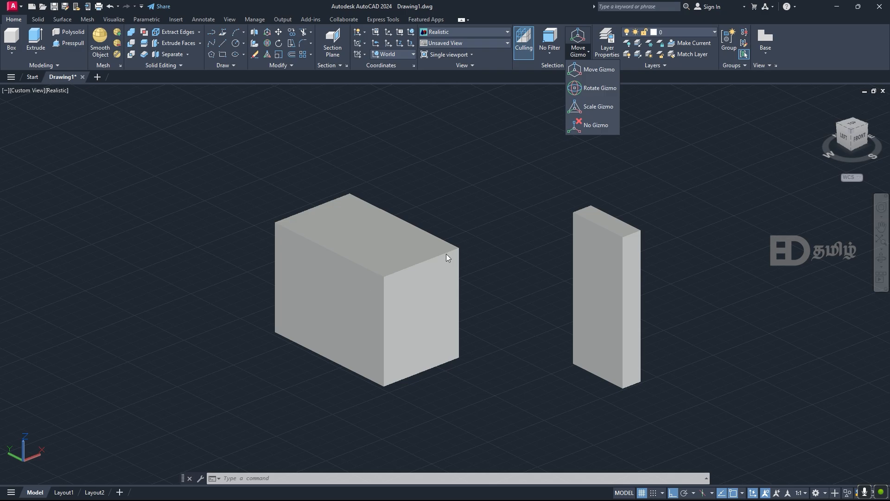
click(604, 91)
click(402, 273)
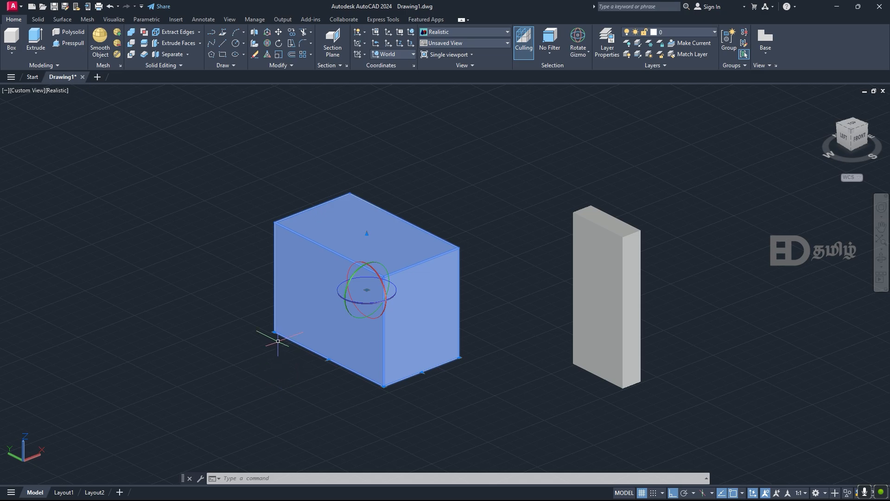
click(374, 273)
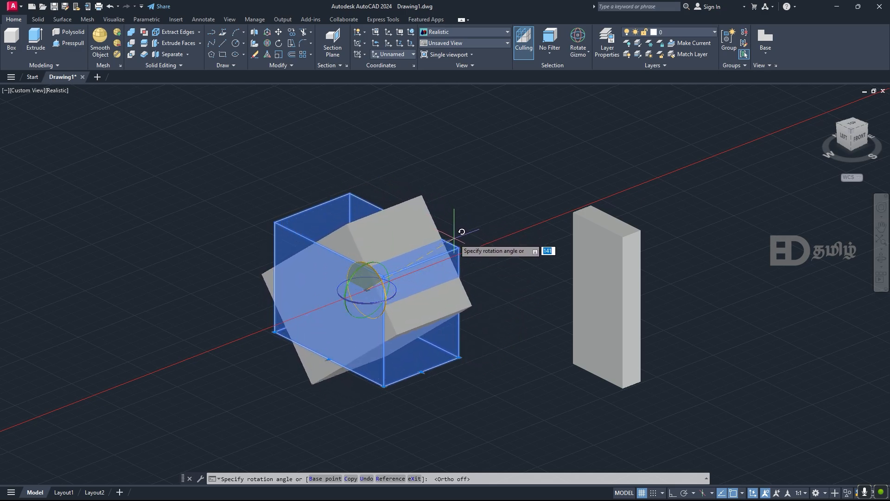
key(F8)
key(Escape)
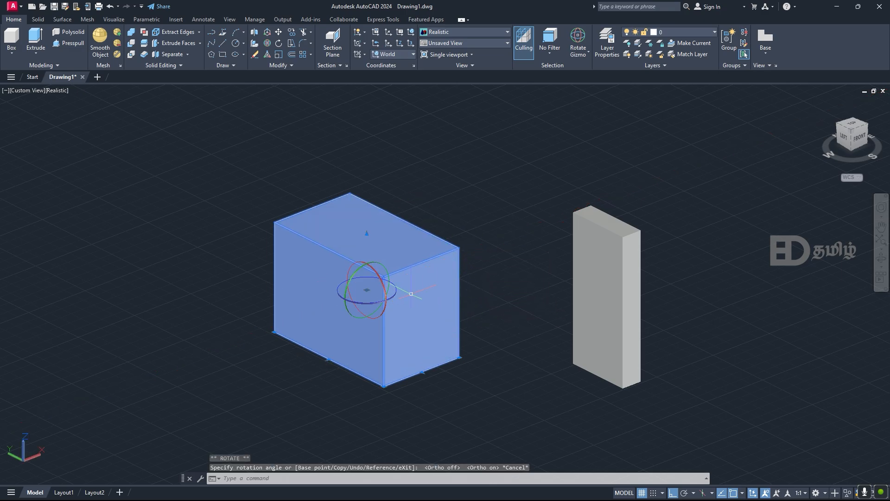
- Try rotating the first box about the Y axis with the gizmo, toggling Ortho, then cancel and deselect it
click(359, 270)
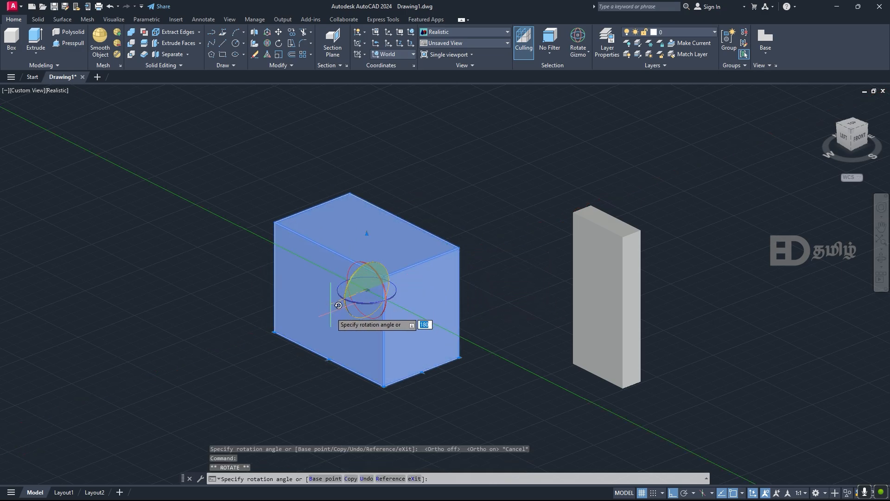
key(F8)
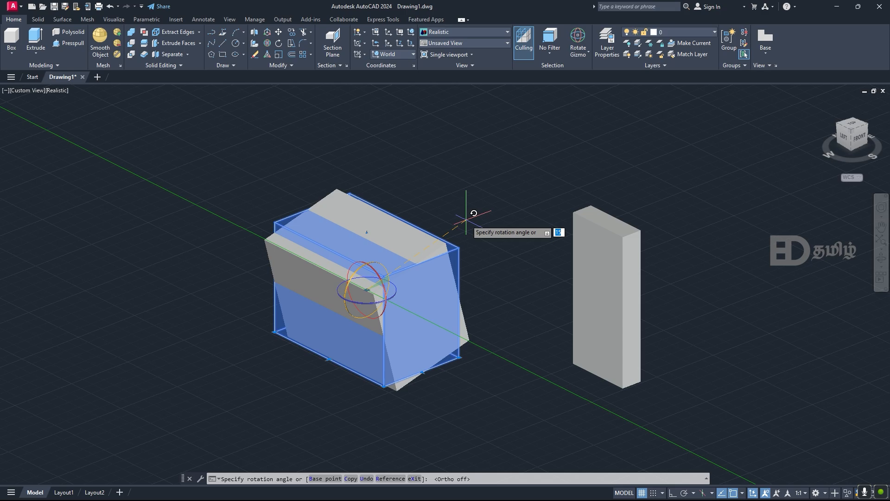
key(F8)
key(Escape)
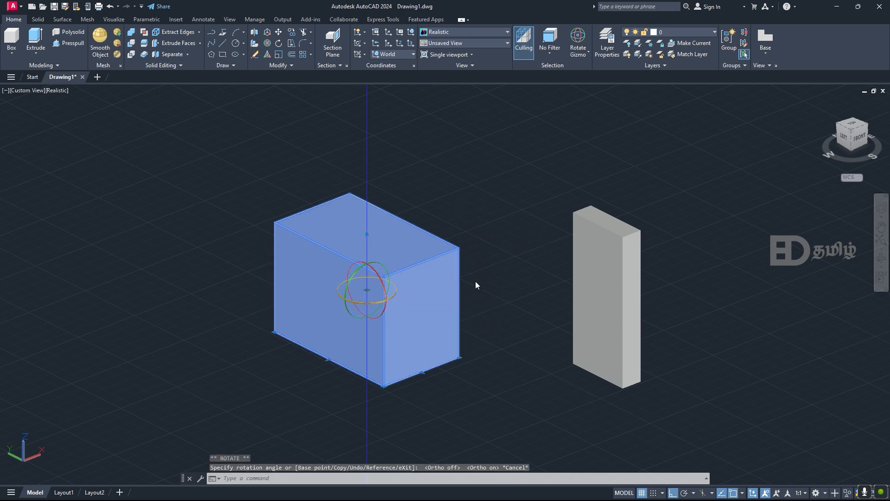
key(Escape)
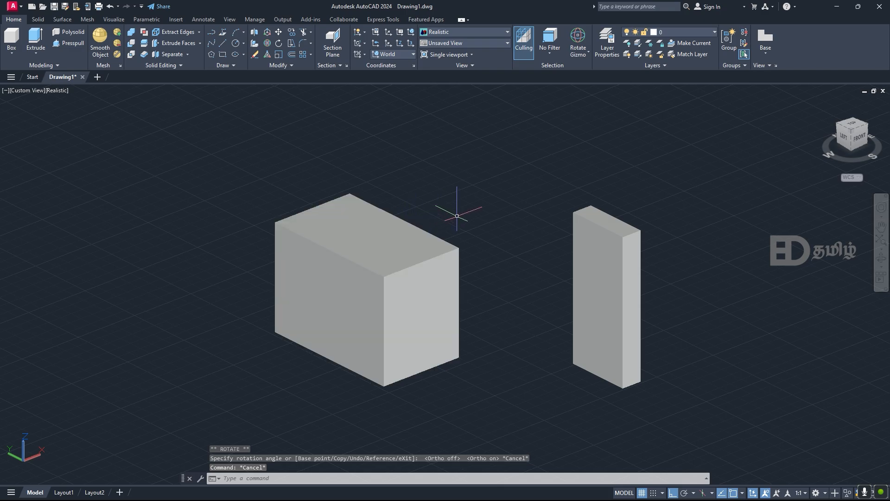
- Switch to the Scale gizmo, scale the first box down uniformly, and stretch it taller with its top grip
click(583, 54)
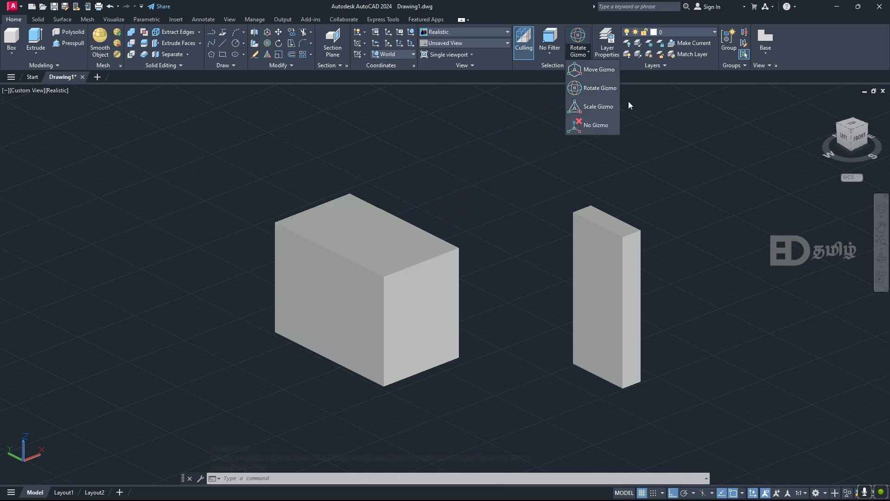
click(601, 110)
click(364, 253)
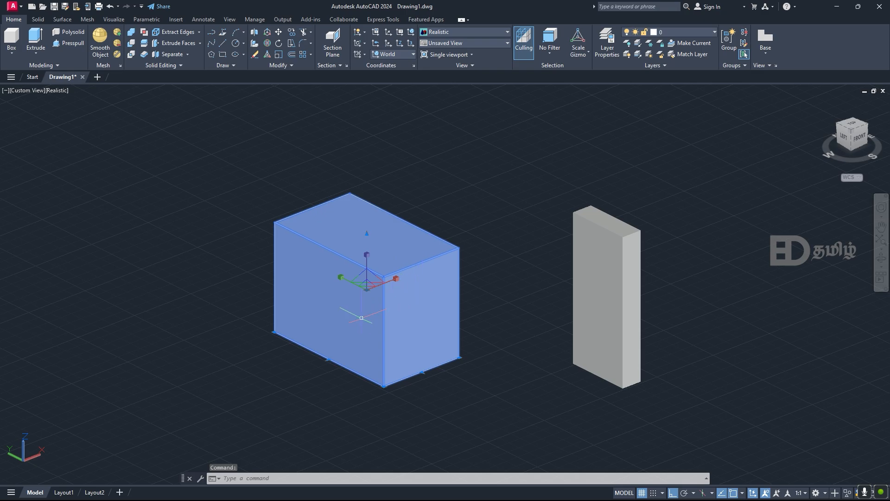
click(368, 256)
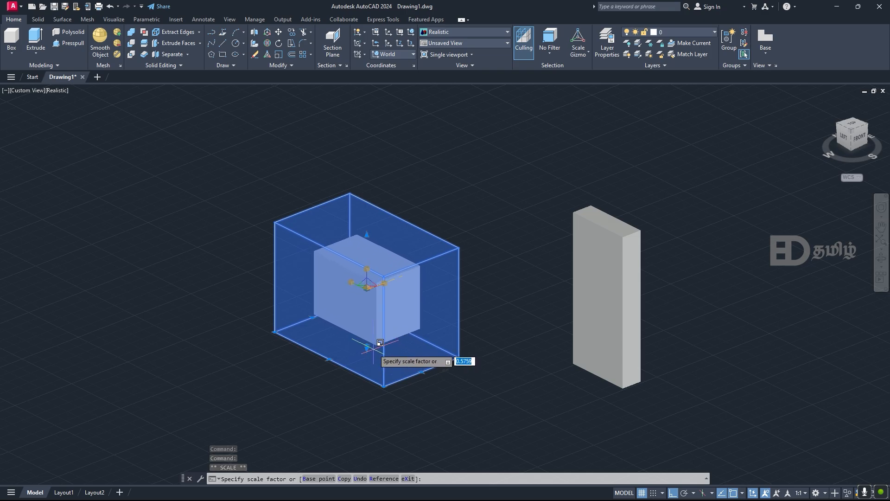
click(364, 341)
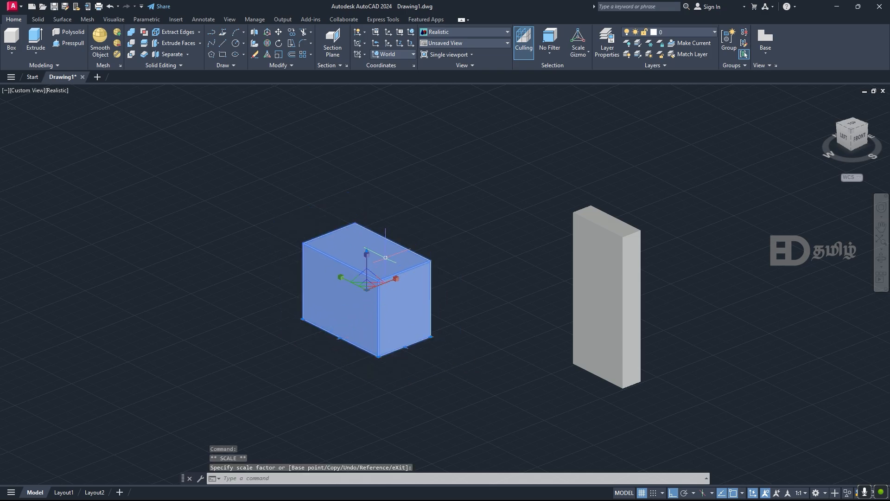
click(367, 254)
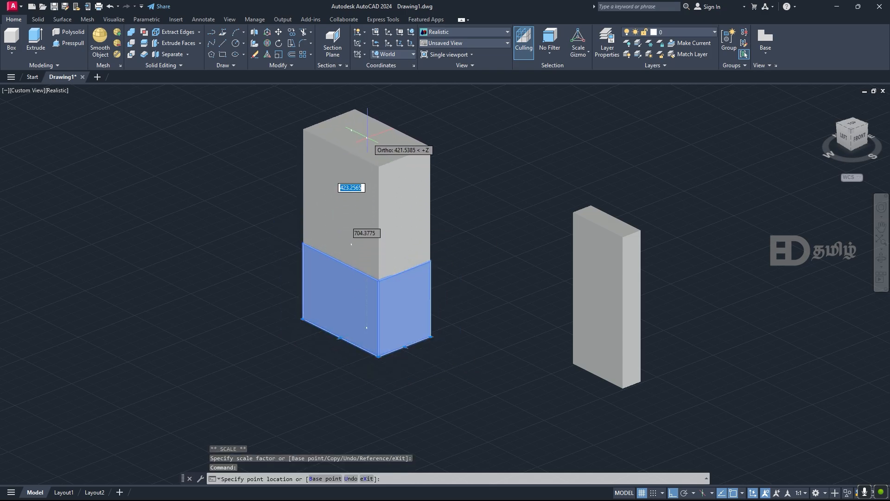
click(364, 130)
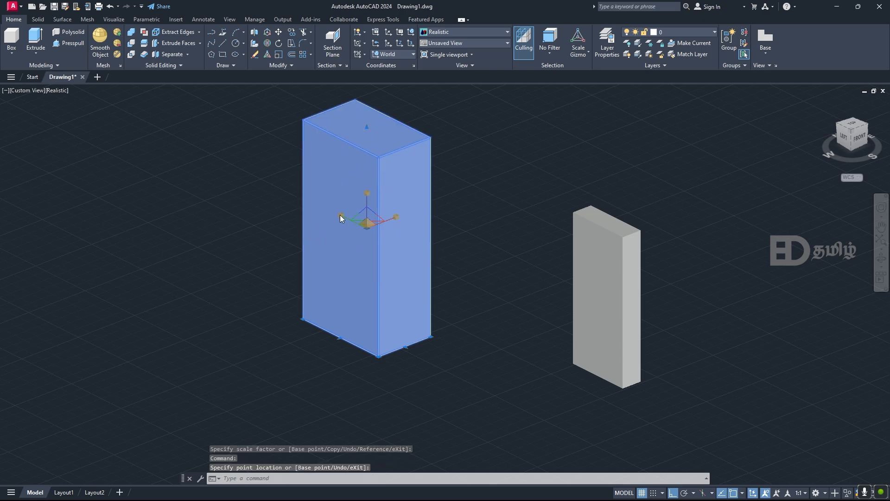
- Scale the first box up greatly with the Scale gizmo, and scale it back down to a small size
click(365, 226)
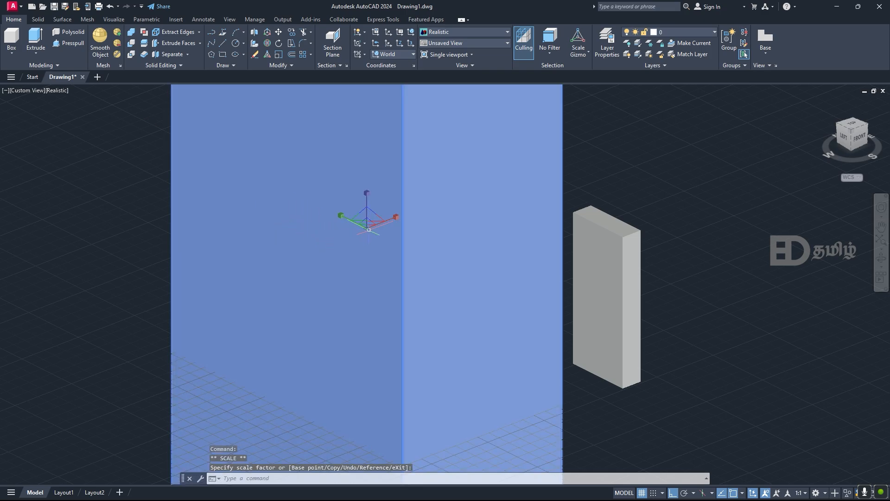
click(339, 215)
click(366, 222)
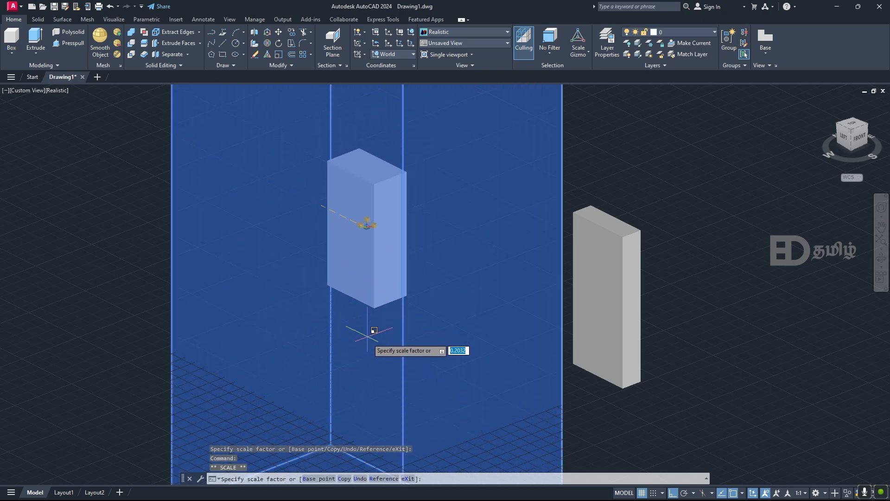
click(364, 331)
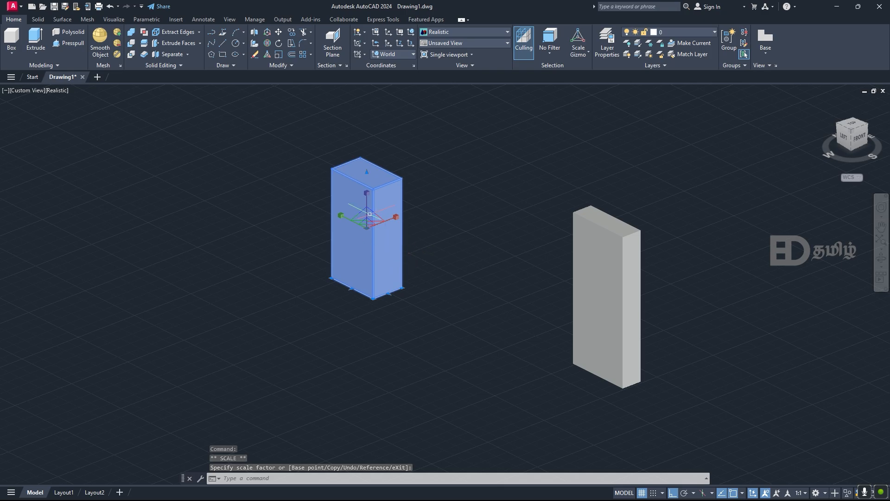
- Stretch the first box upward with its top grip and extend its base in both horizontal directions with the side grips
click(366, 171)
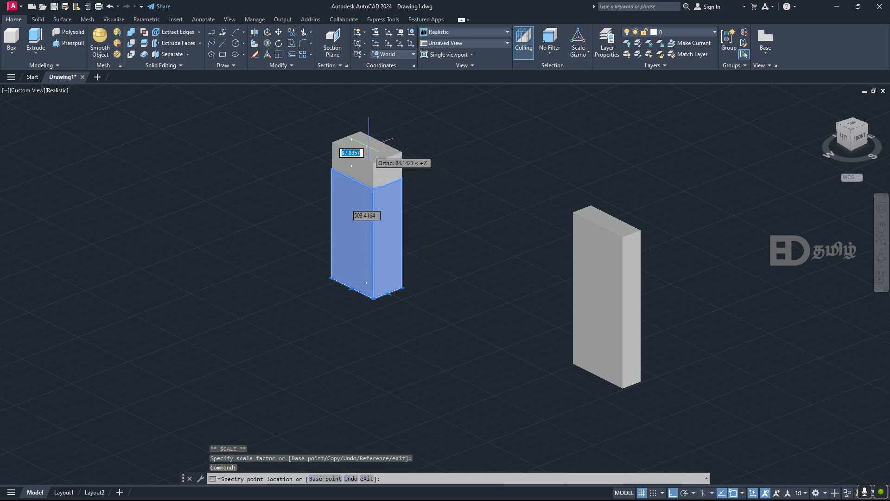
click(372, 108)
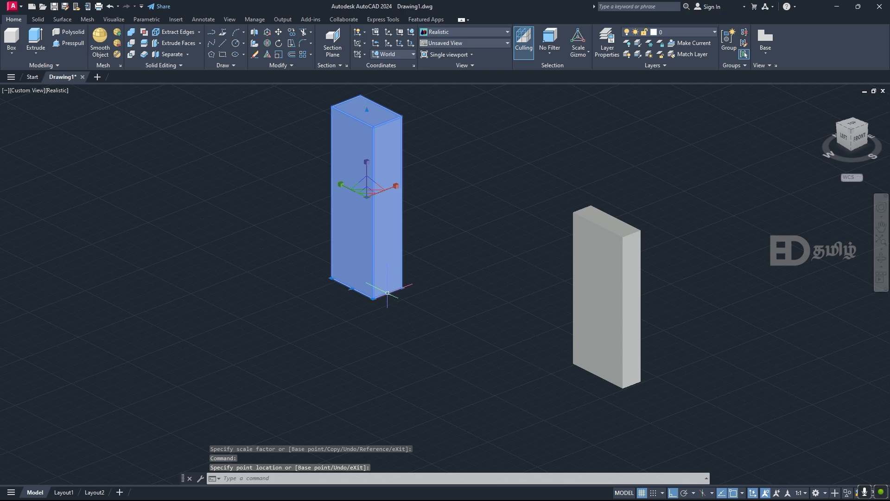
click(440, 320)
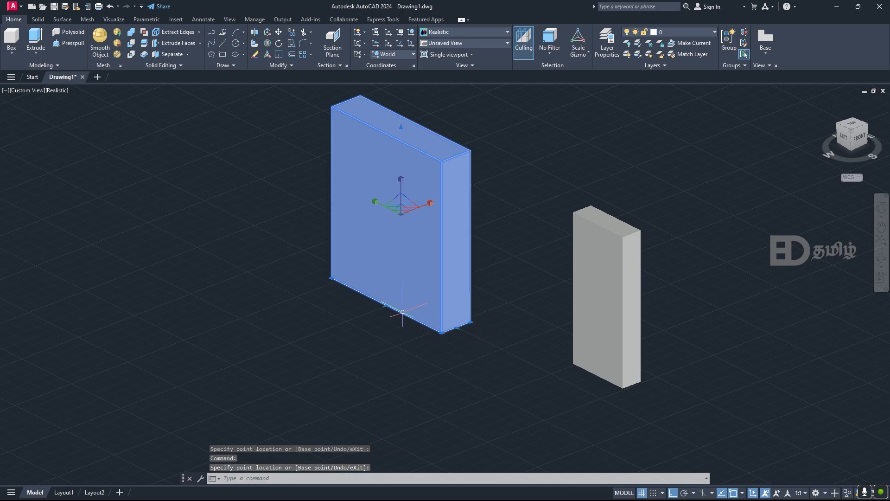
click(384, 305)
click(296, 361)
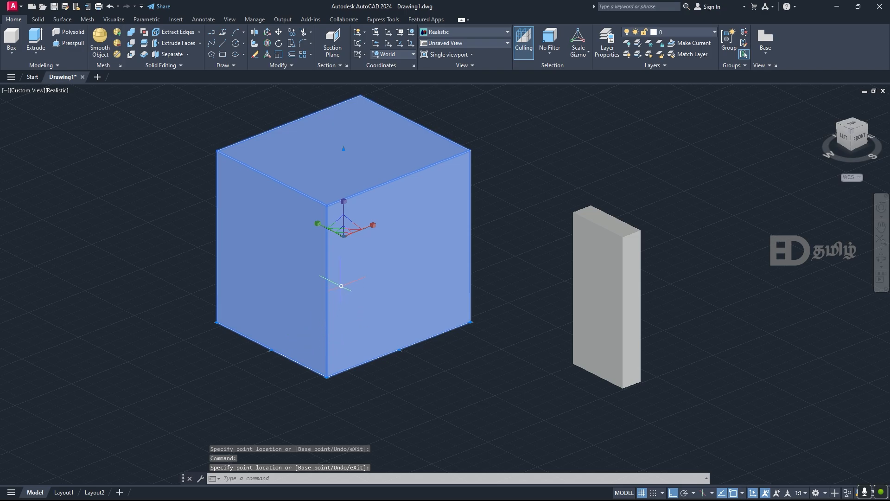
- Scale the stretched box down uniformly with the Scale gizmo and deselect it
click(351, 221)
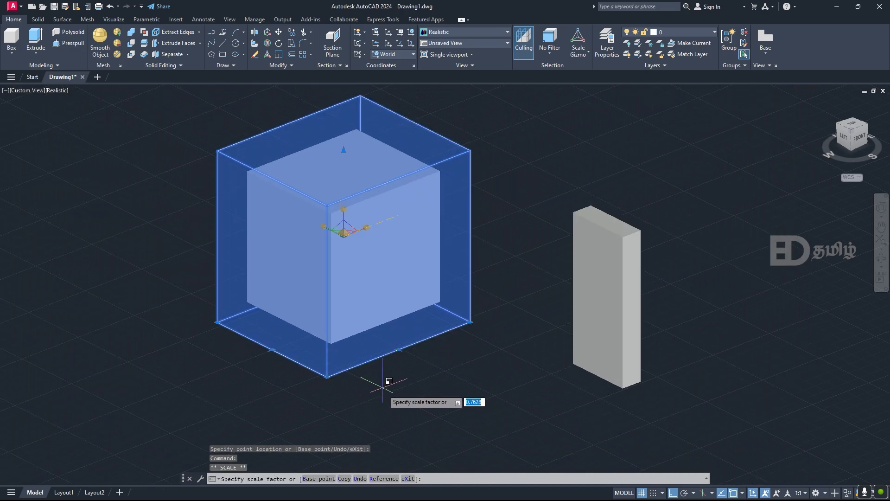
click(384, 381)
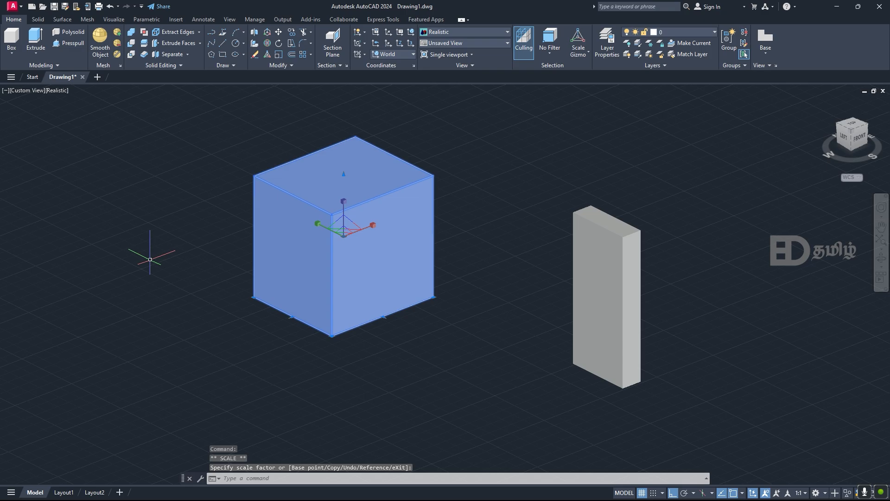
key(Escape)
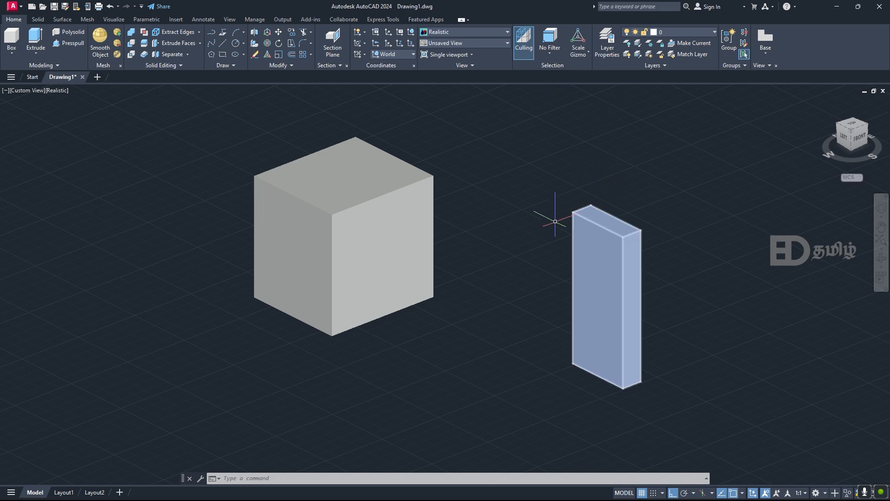
scroll(552, 235, down, 5)
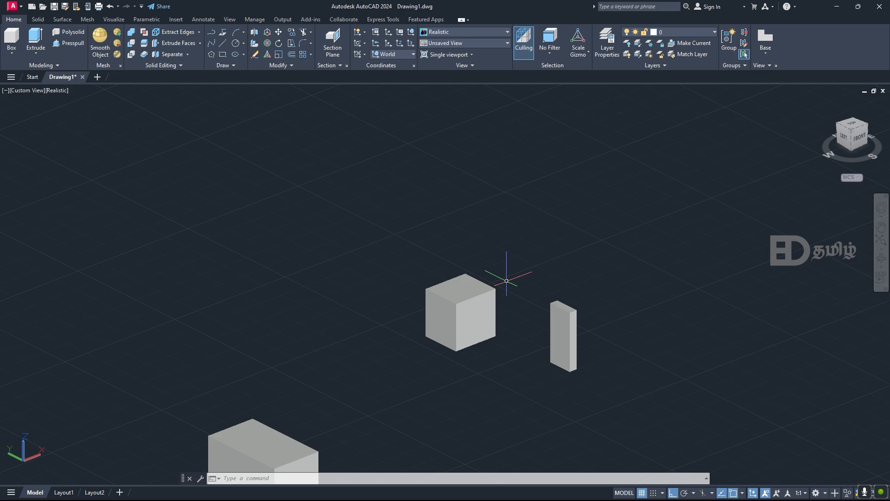
middle_drag(417, 302, 294, 254)
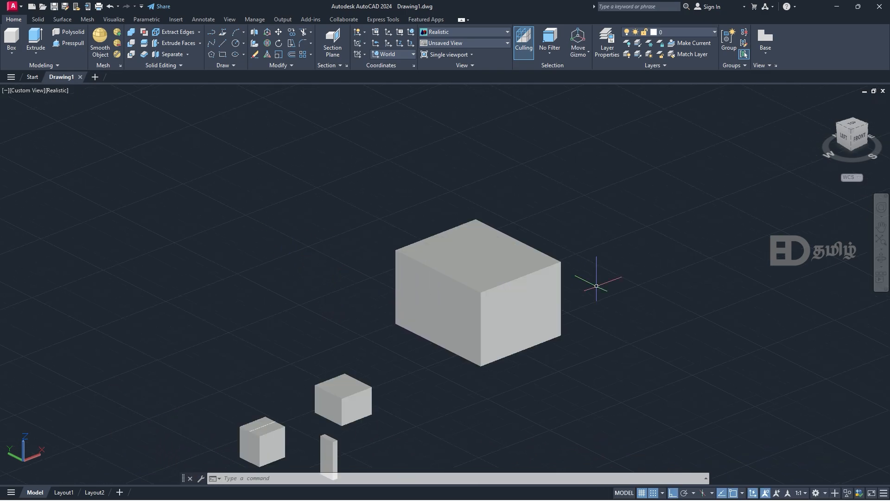